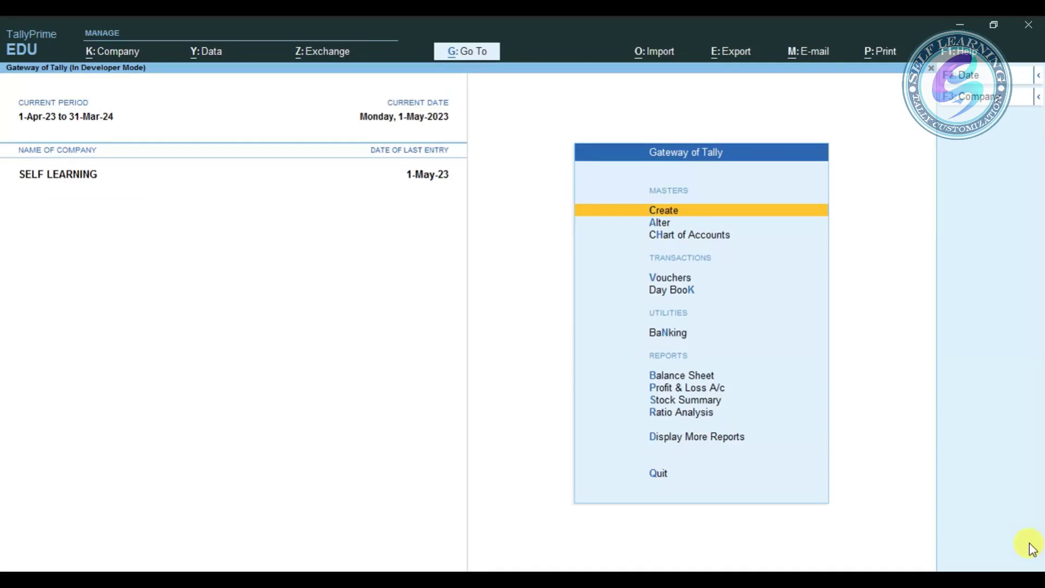
Shut the currently open SELF LEARNING company
key("ctrl")
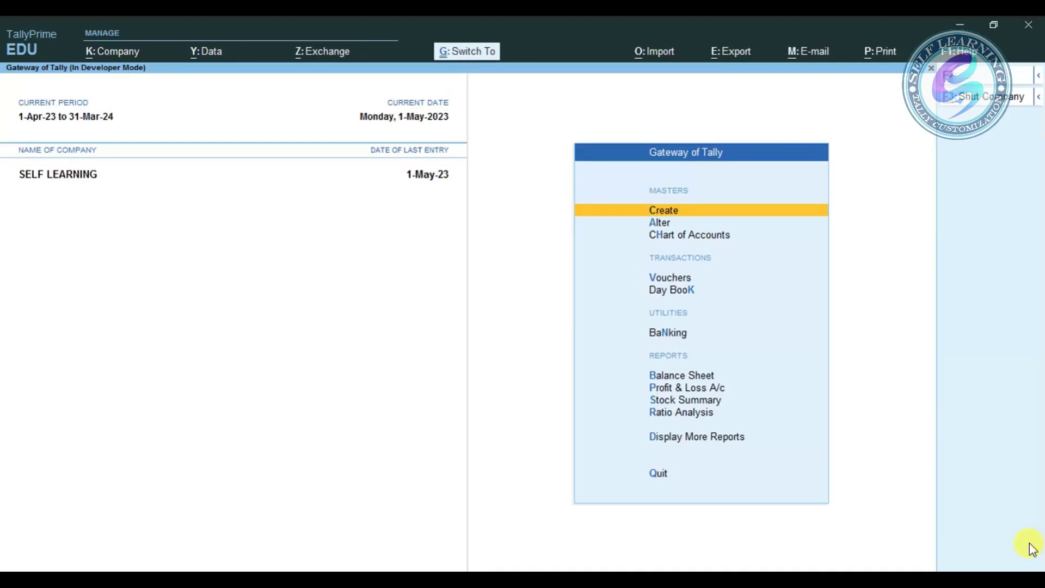
key("F3")
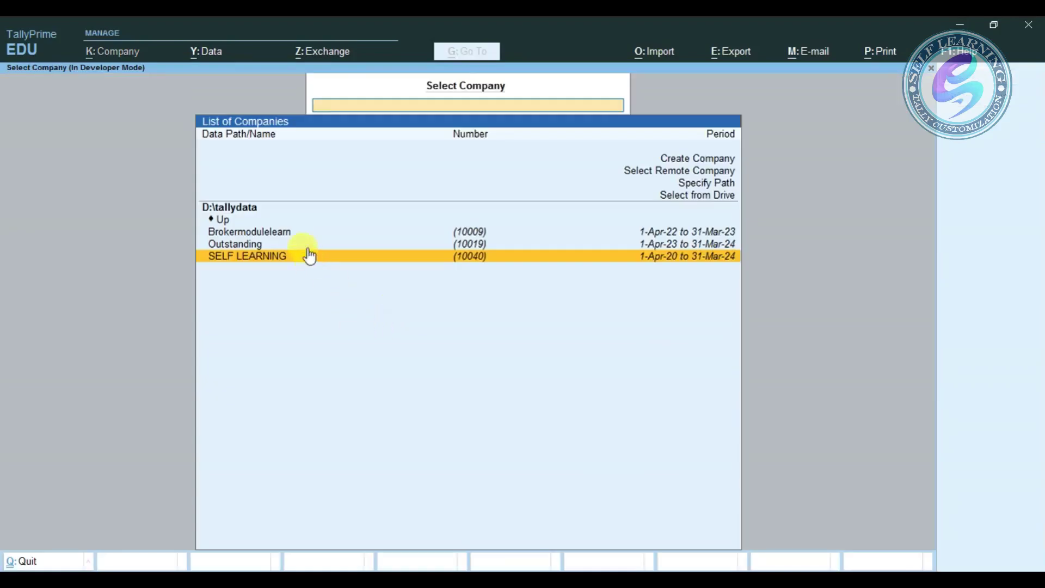
Examine the companies stored under D:\tallydata, checking their names, numbers and periods
left_click(244, 211)
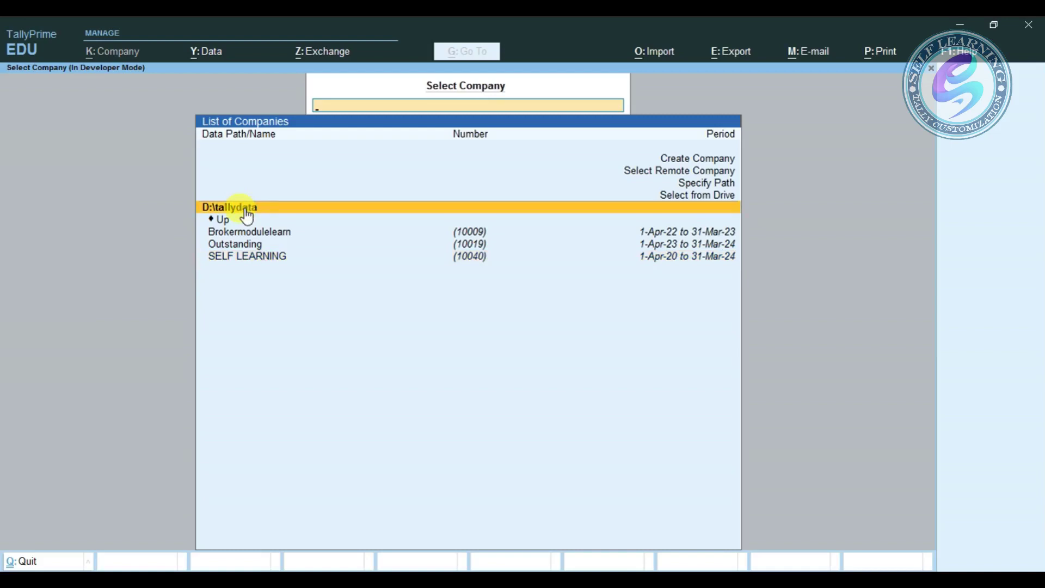
left_click(468, 234)
key("Down")
key("Down")
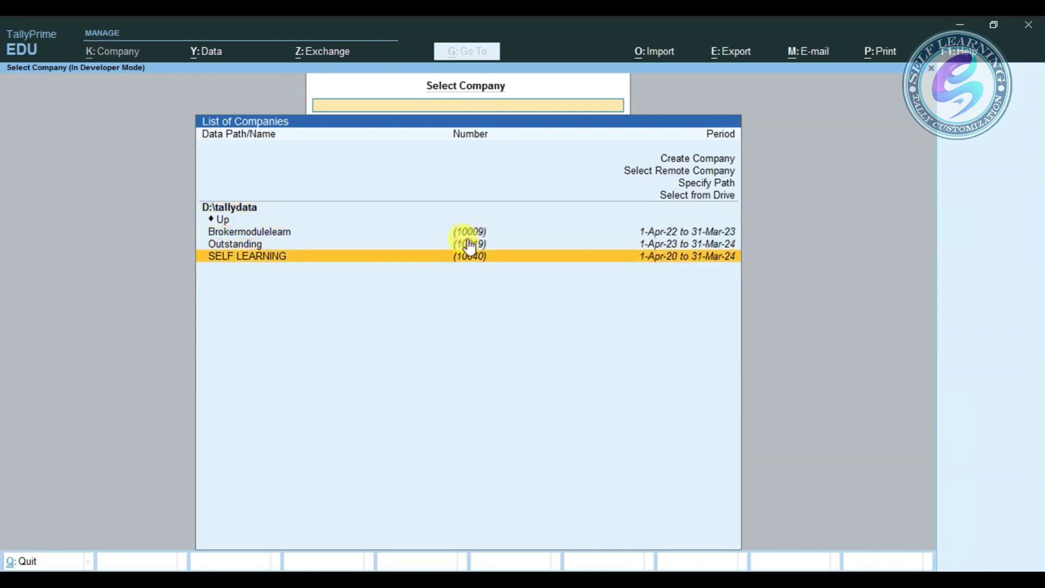
key("Up")
key("Up")
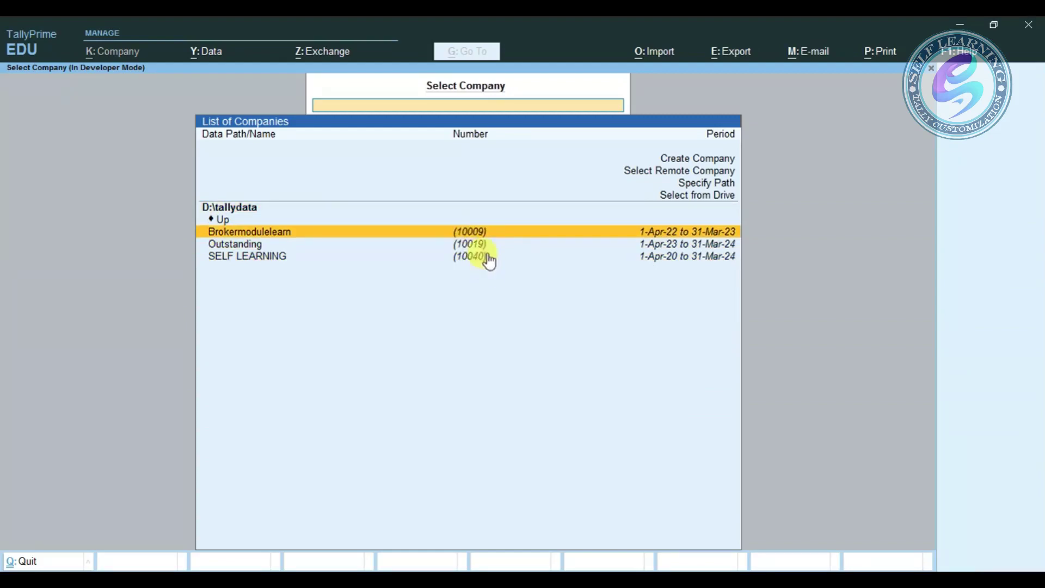
key("Down")
key("Down")
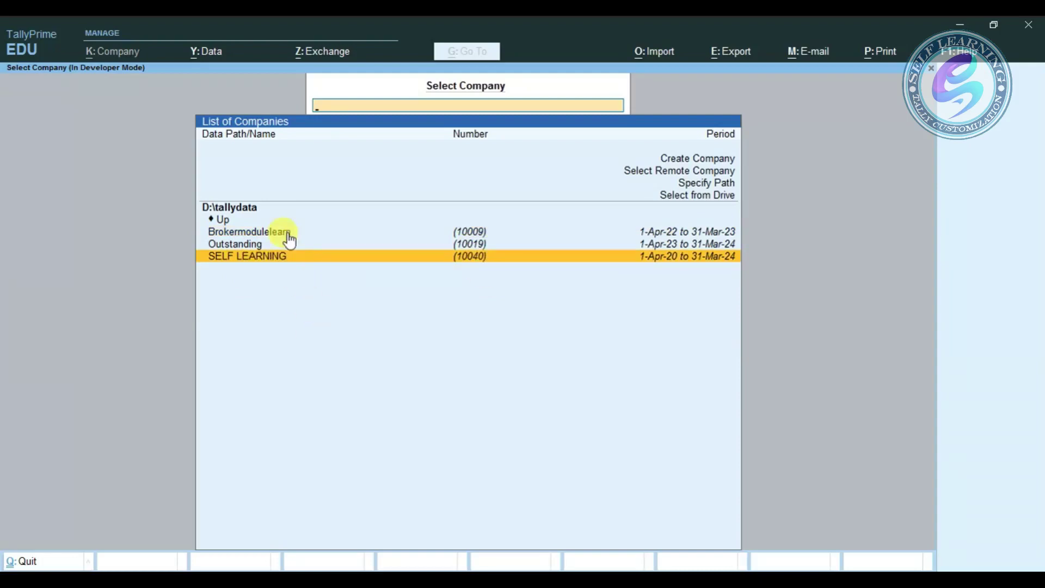
key("Up")
key("Up")
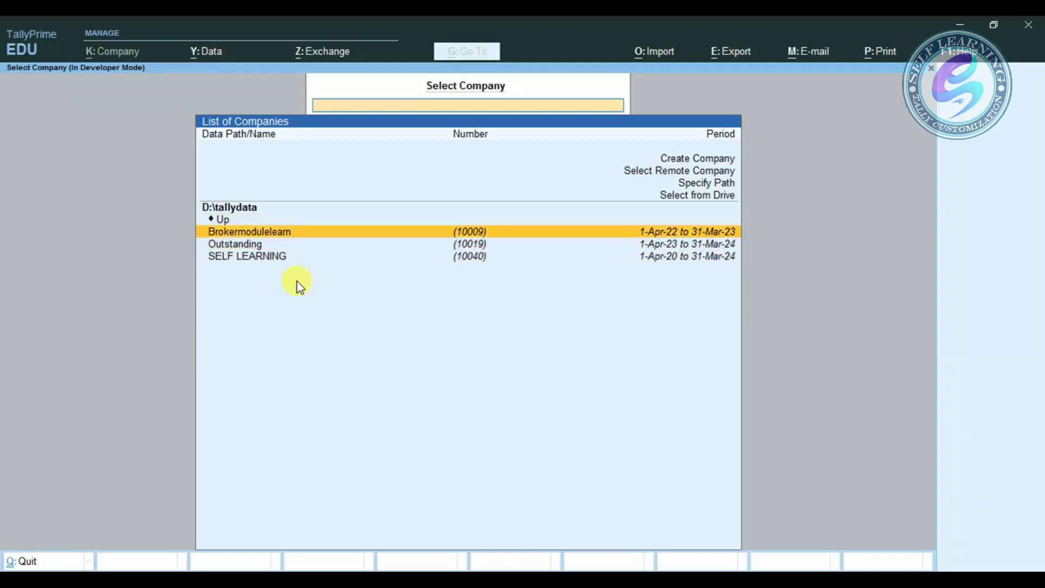
key("Down")
key("Down")
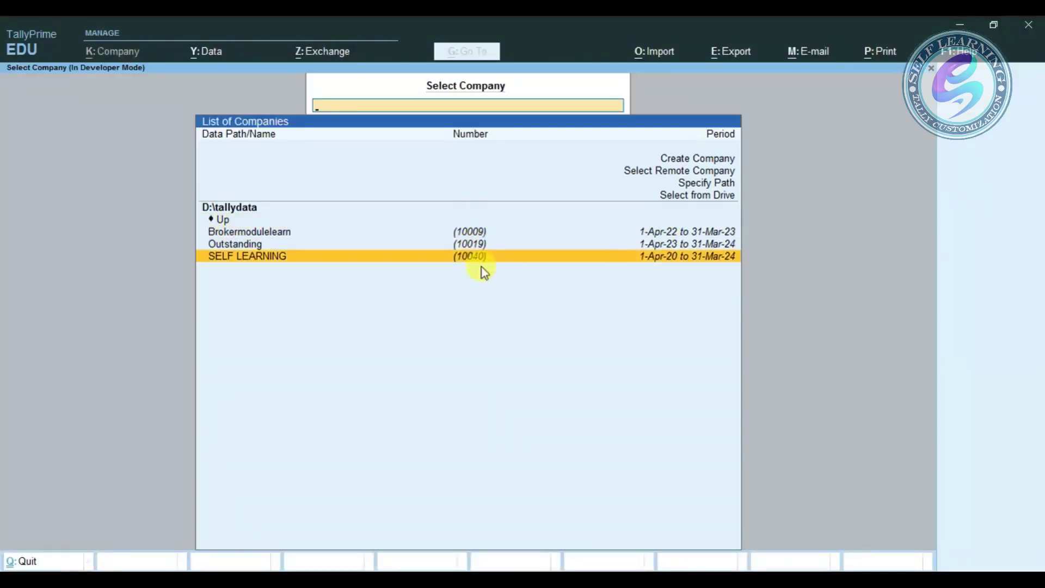
Switch to the D:\backup folder in File Explorer and create a new folder named 10-6-23 in it
left_click(501, 569)
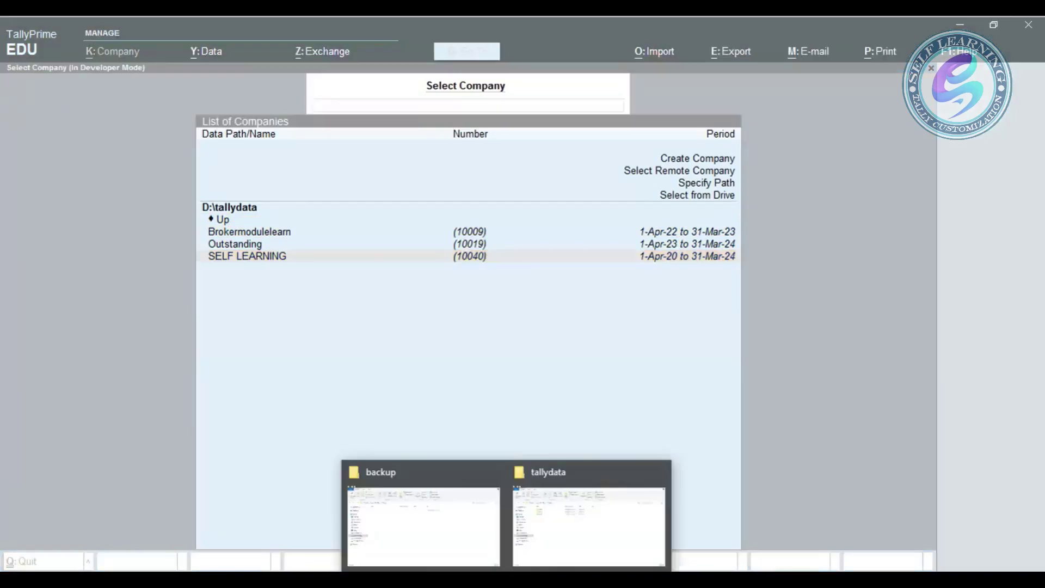
left_click(444, 525)
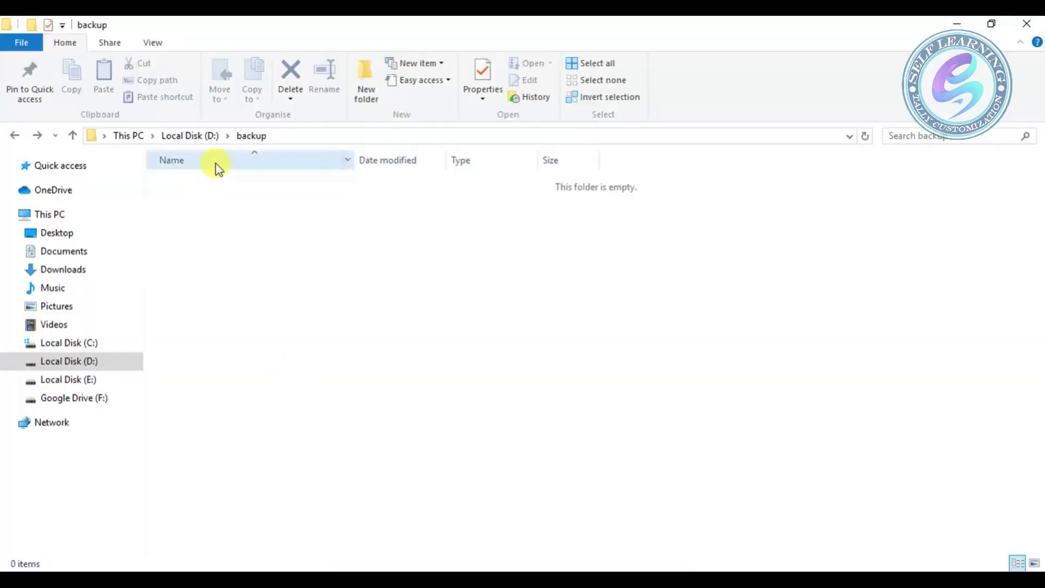
right_click(244, 235)
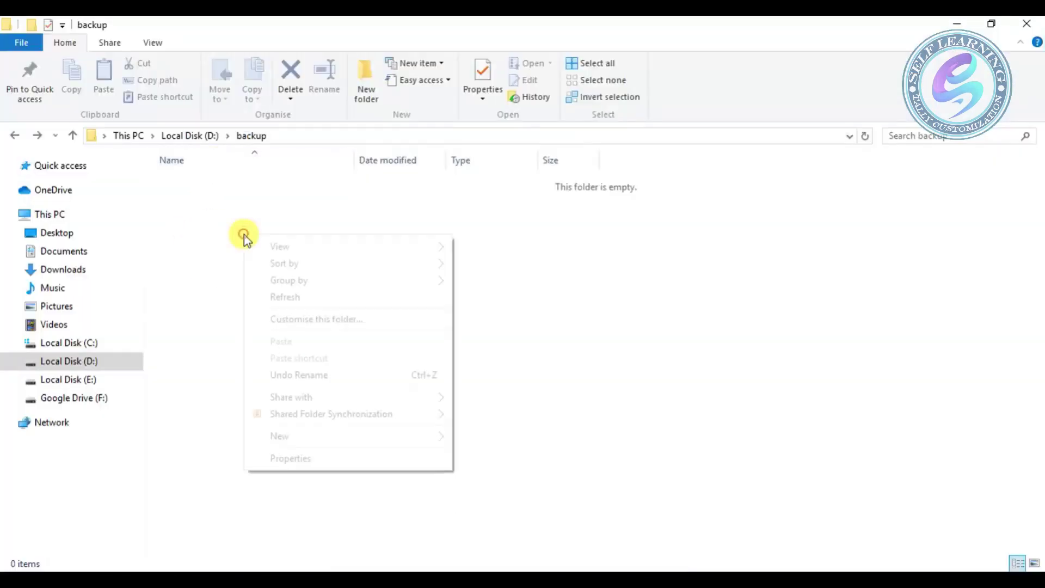
mouse_move(283, 433)
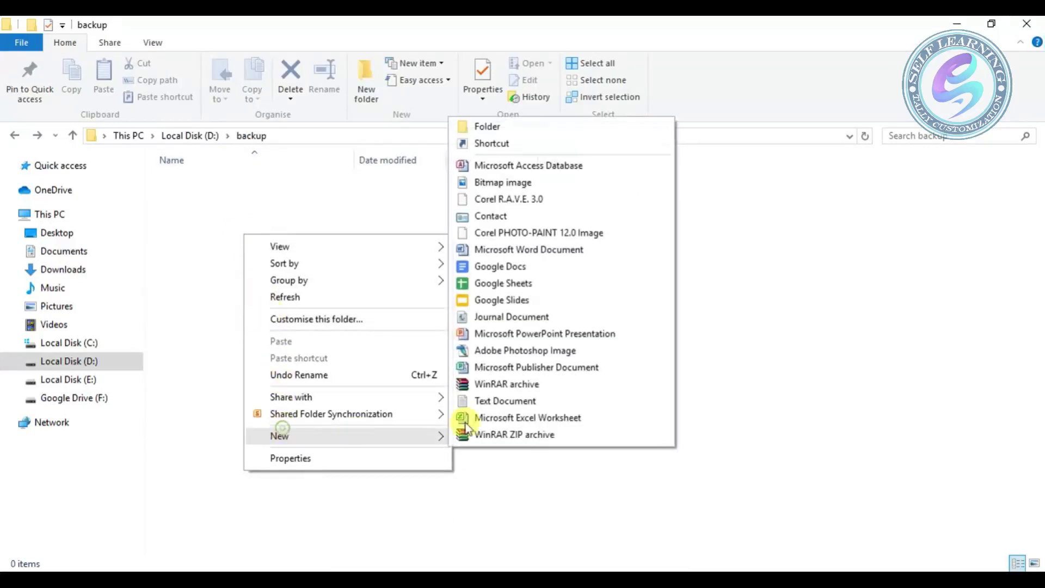
left_click(521, 129)
type("1")
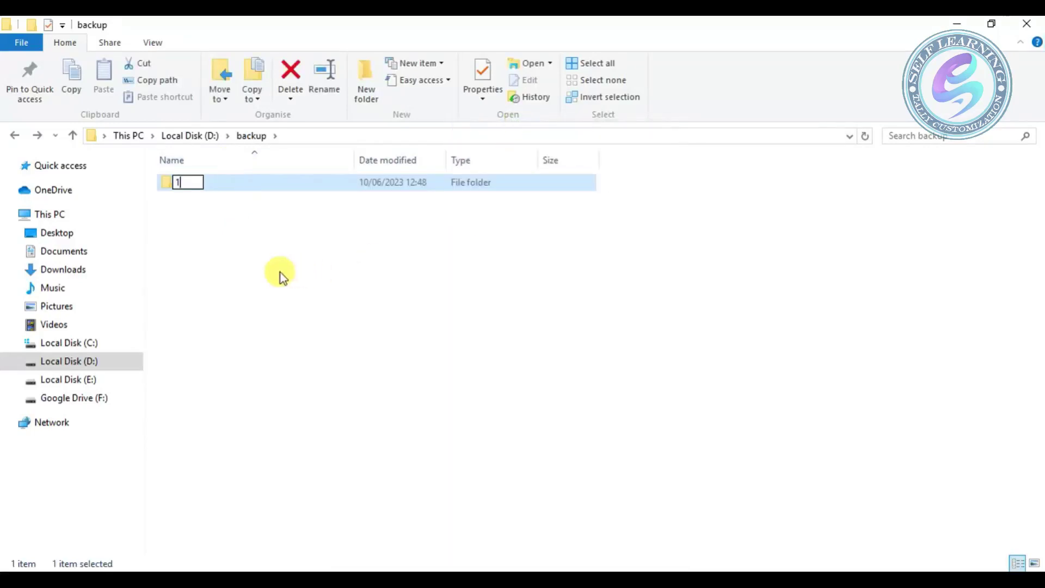
type("0-6-23")
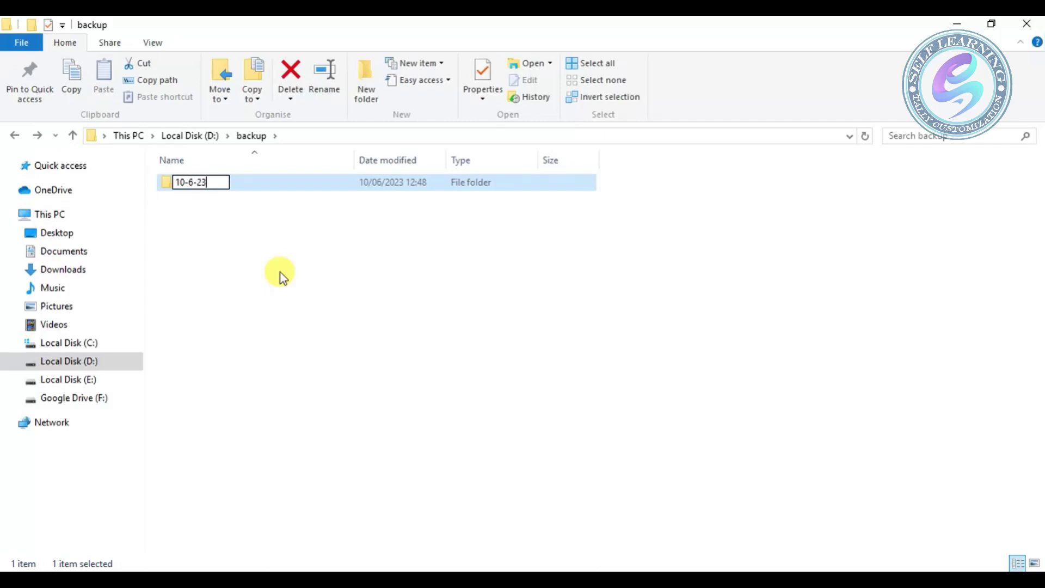
key("Return")
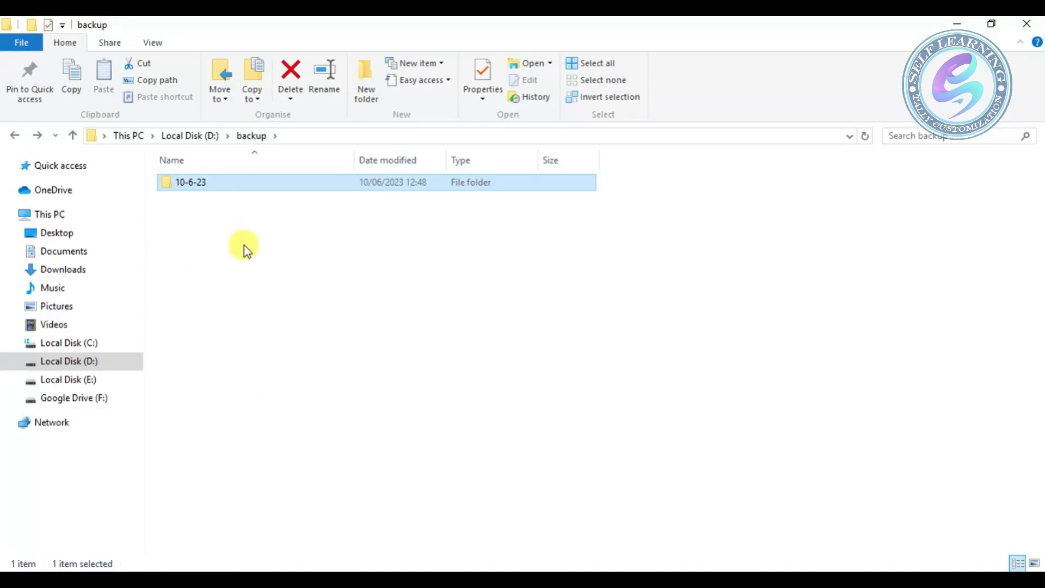
Open the 10-6-23 folder and copy its full path, D:\backup\10-6-23
double_click(191, 187)
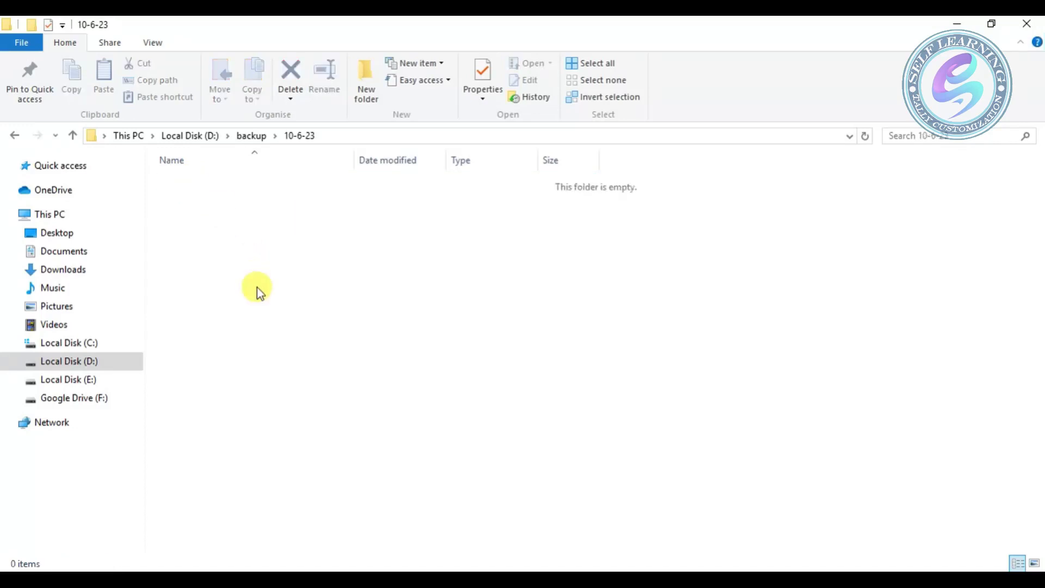
left_click(340, 139)
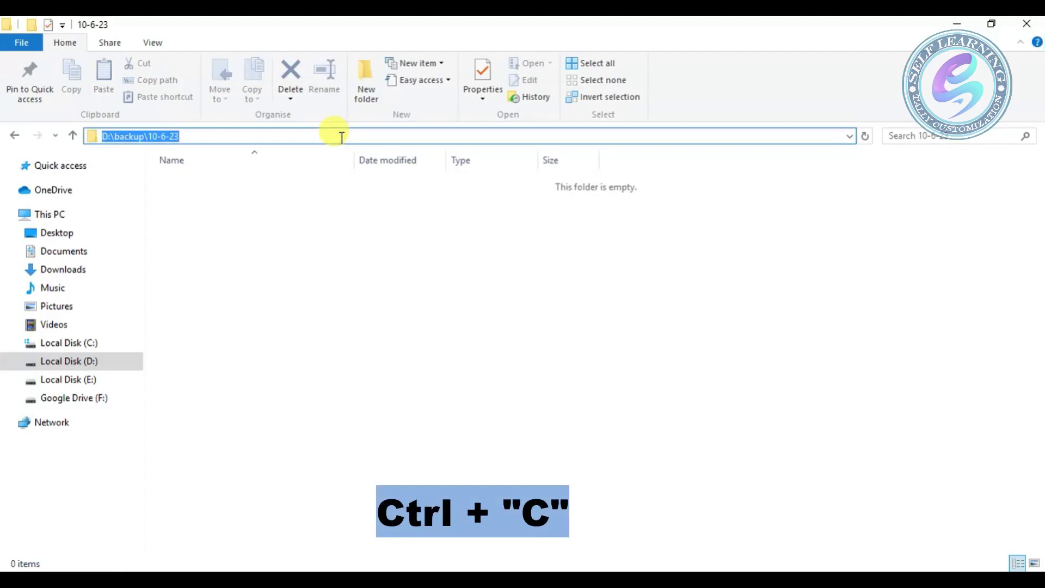
right_click(220, 136)
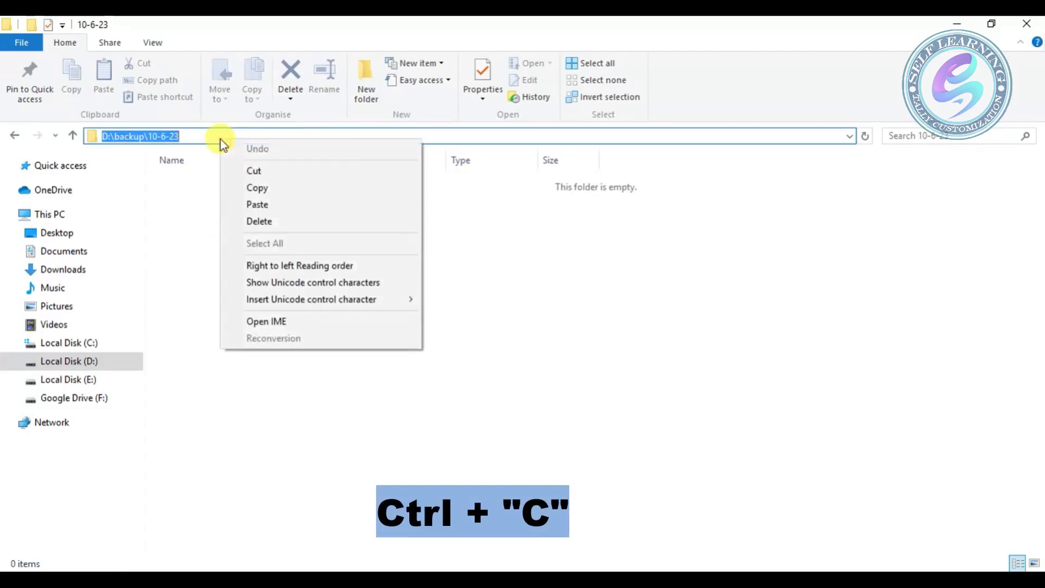
left_click(256, 187)
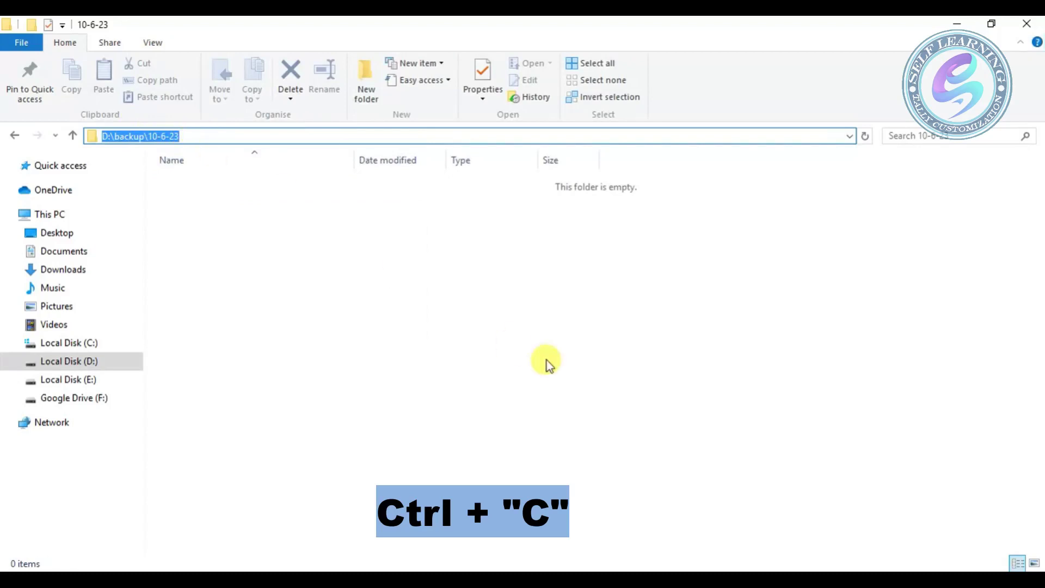
Switch back to TallyPrime, start a company data backup and set the backup destination path to D:\backup\10-6-23
left_click(477, 556)
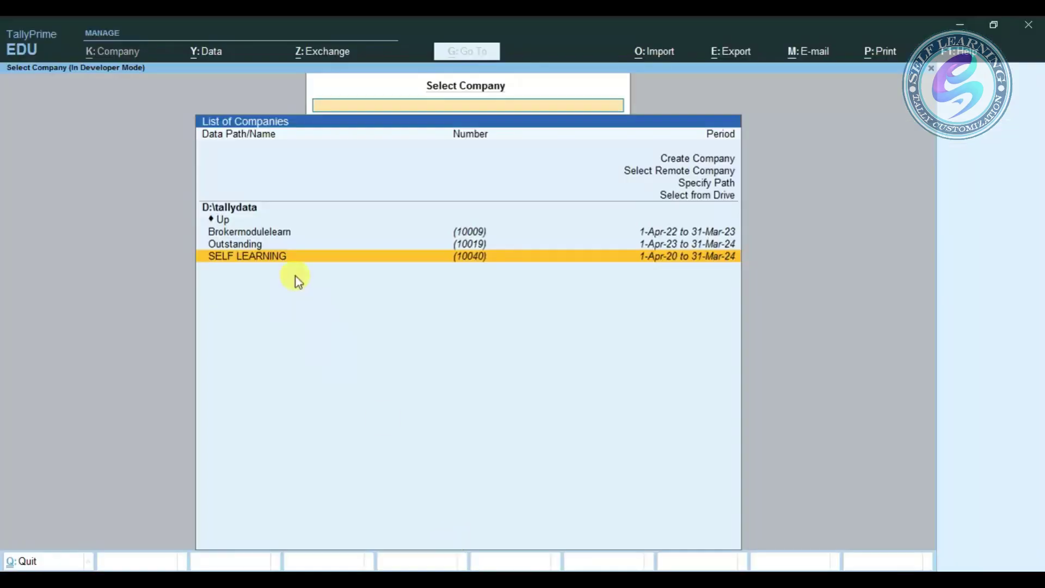
left_click(211, 57)
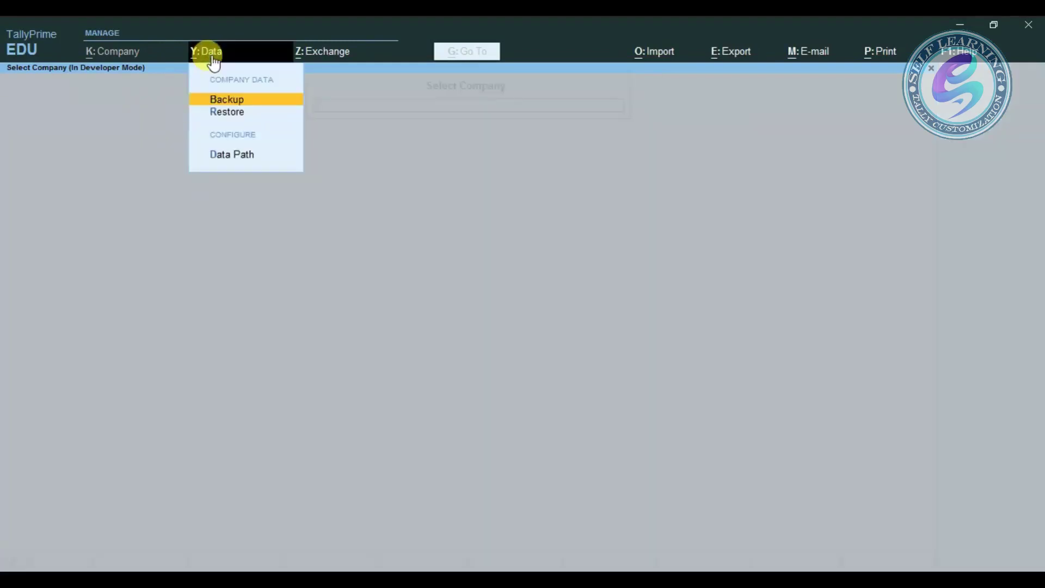
left_click(269, 100)
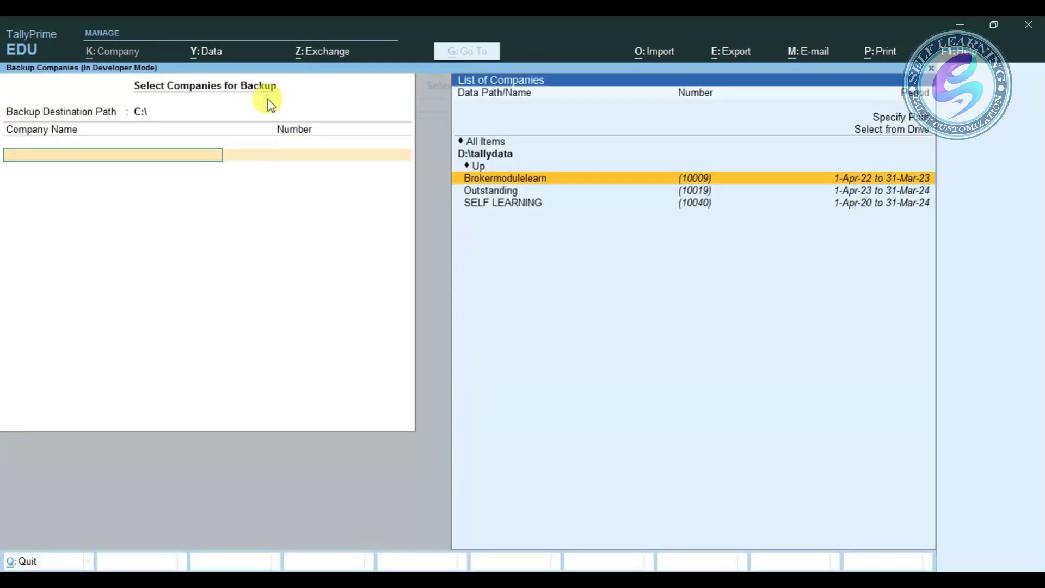
left_click(167, 115)
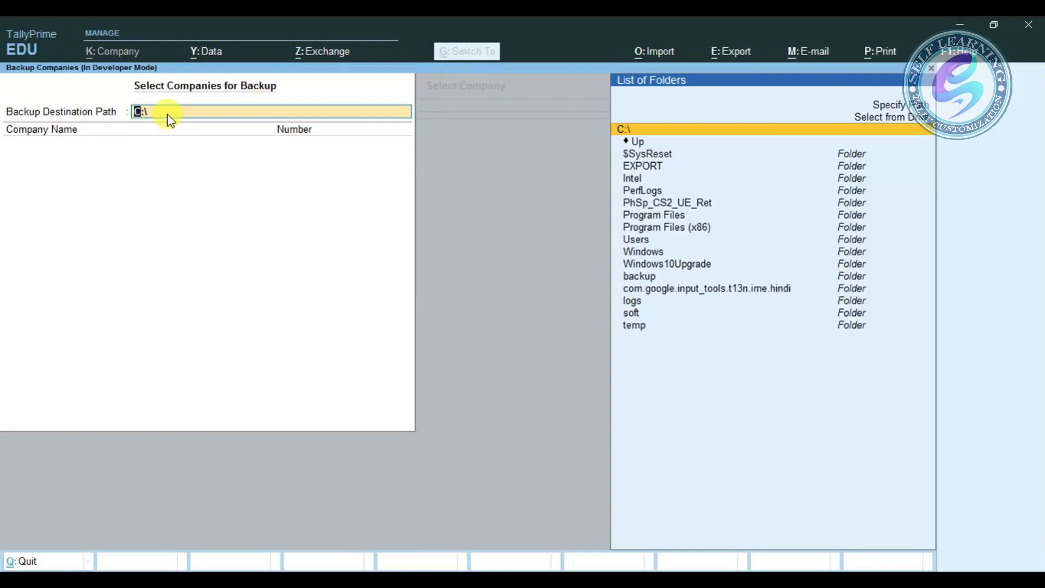
key("ctrl+v")
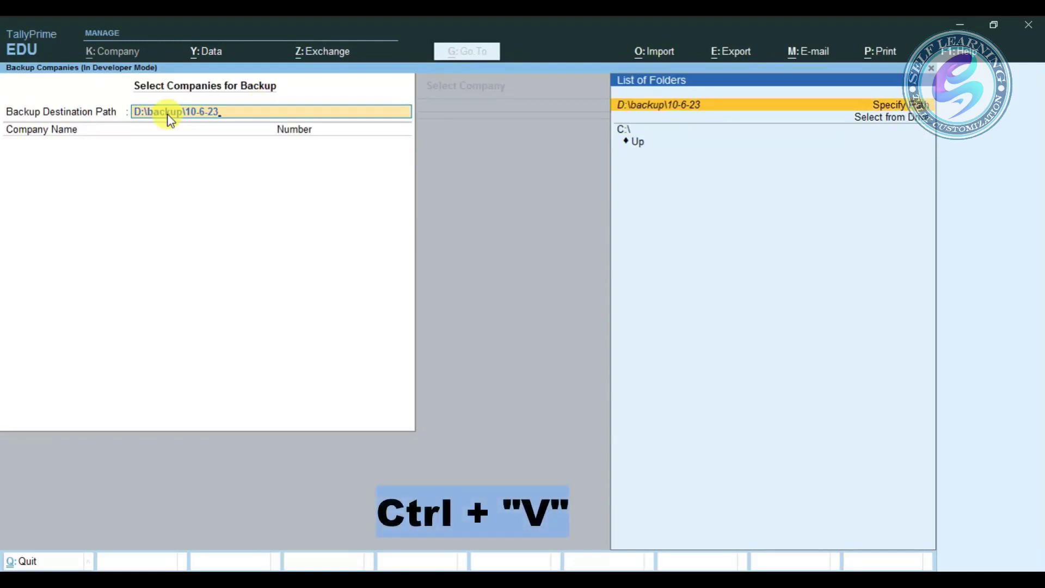
key("Return")
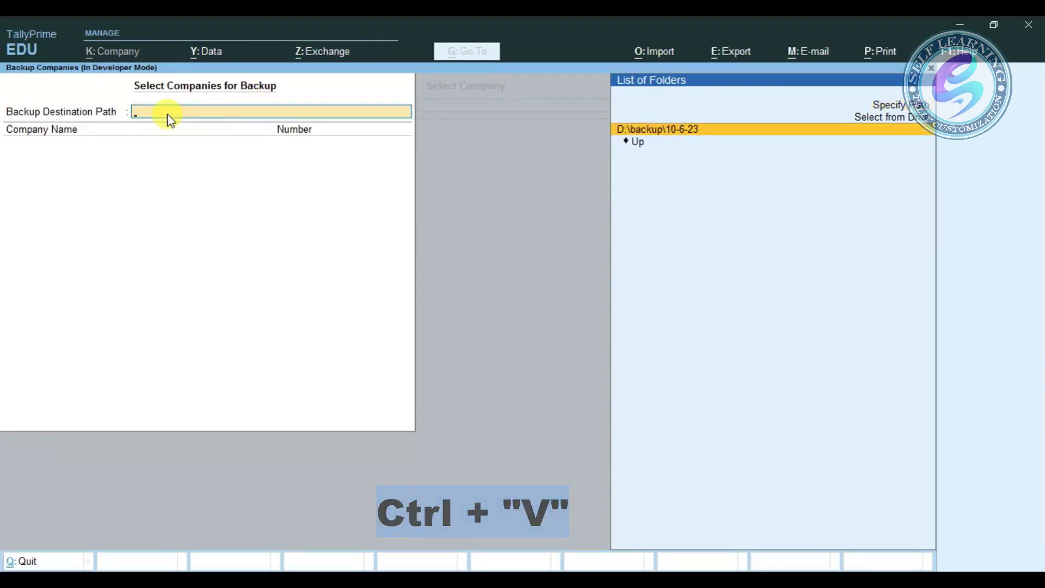
key("Return")
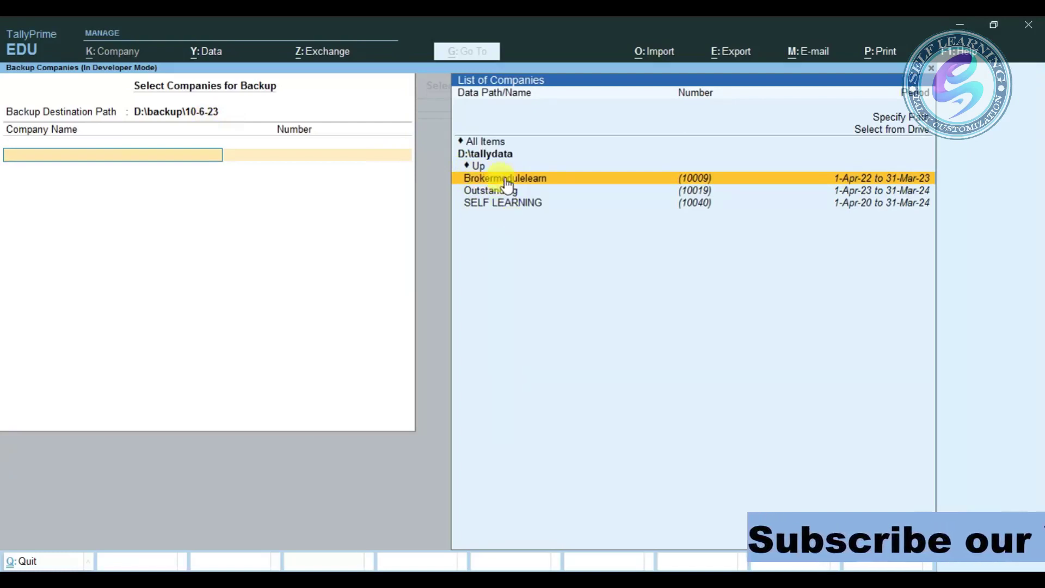
Add the SELF LEARNING company to the backup selection and end the company list
key("Down")
key("Down")
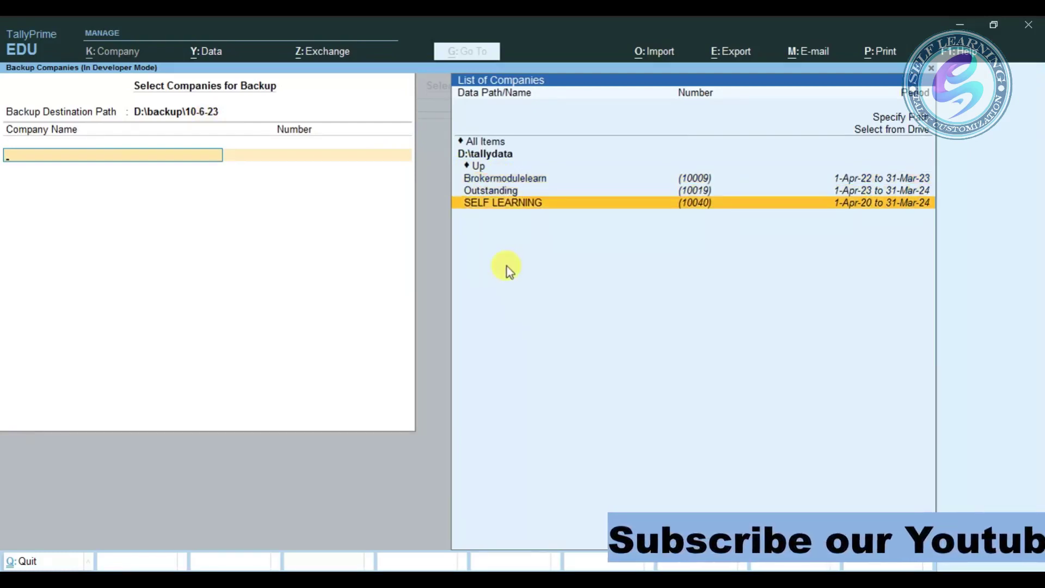
key("Return")
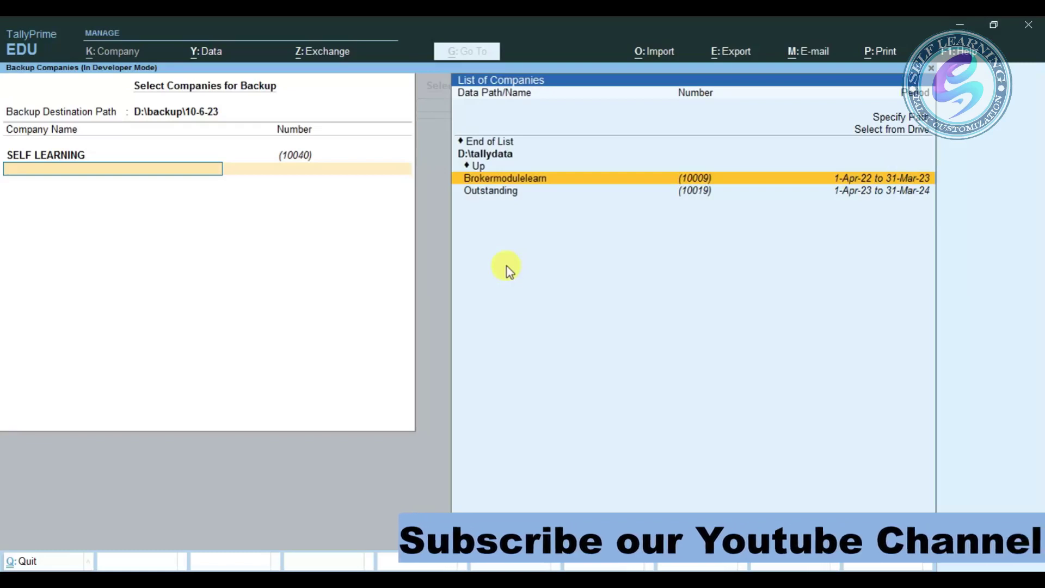
key("Up")
key("Up")
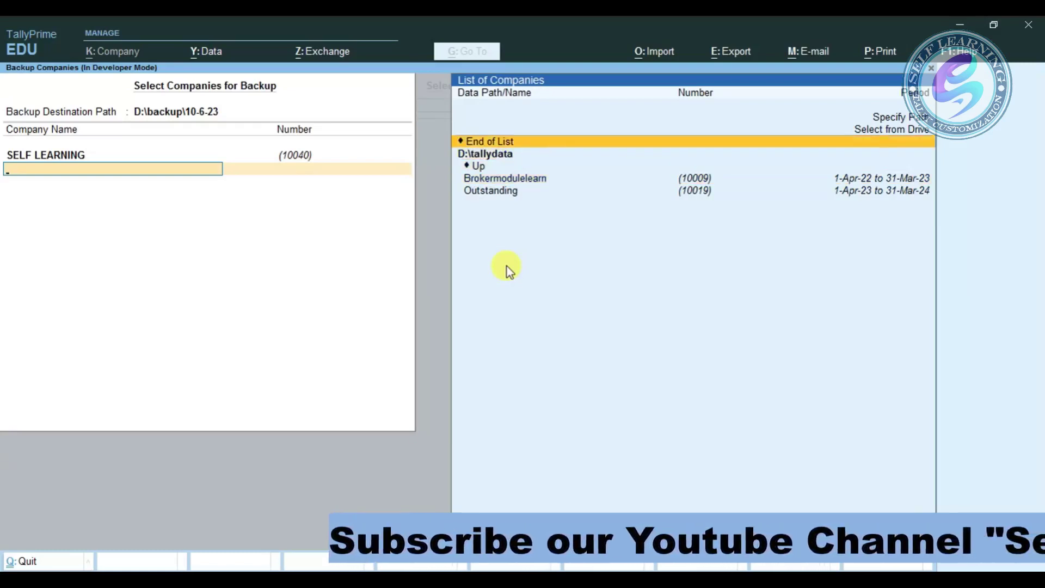
key("Return")
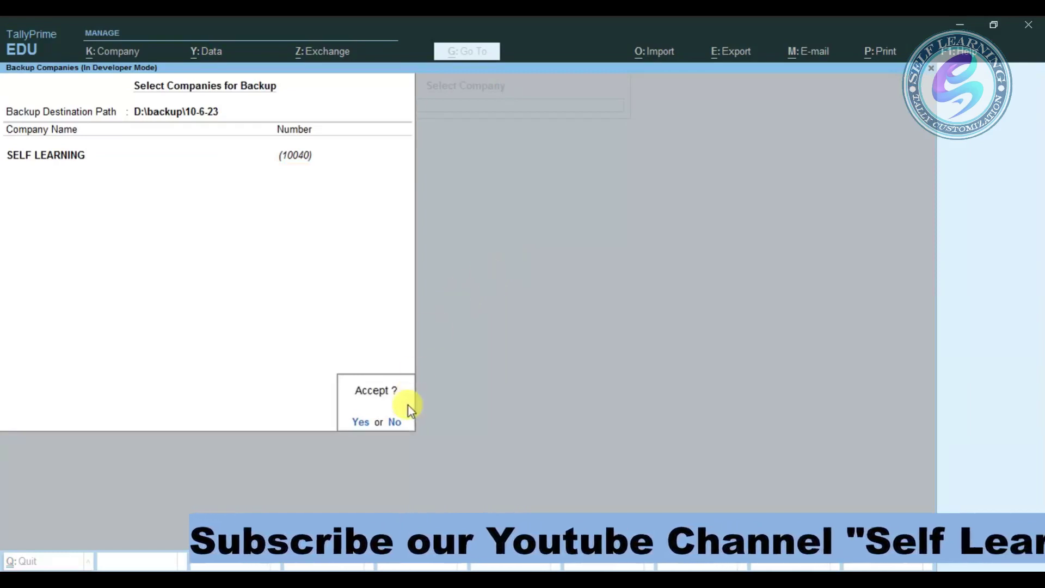
Decline the acceptance, add Brokermodulelearn and Outstanding to the backup selection after SELF LEARNING, and end the list
left_click(398, 425)
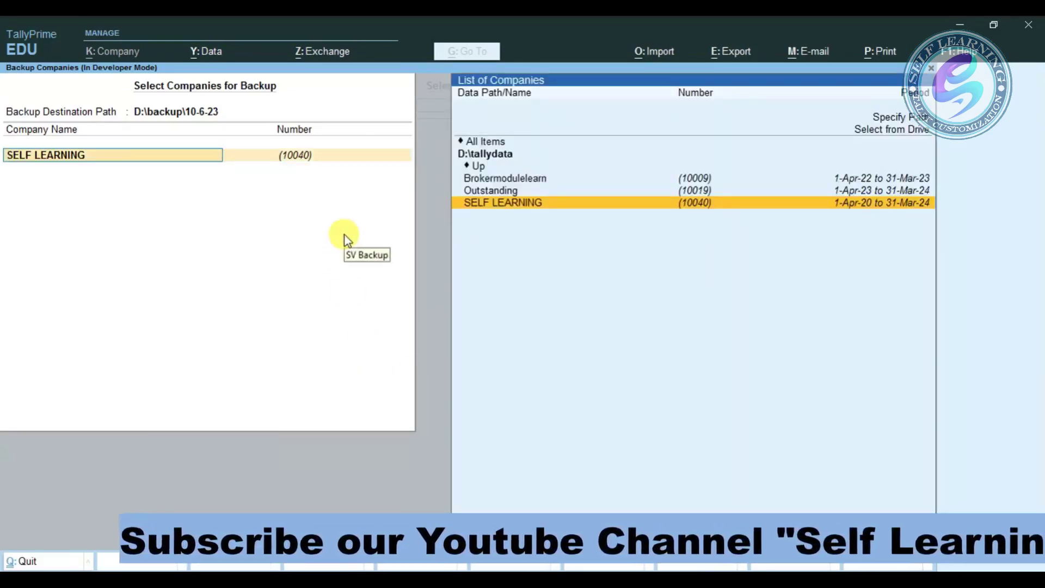
key("Return")
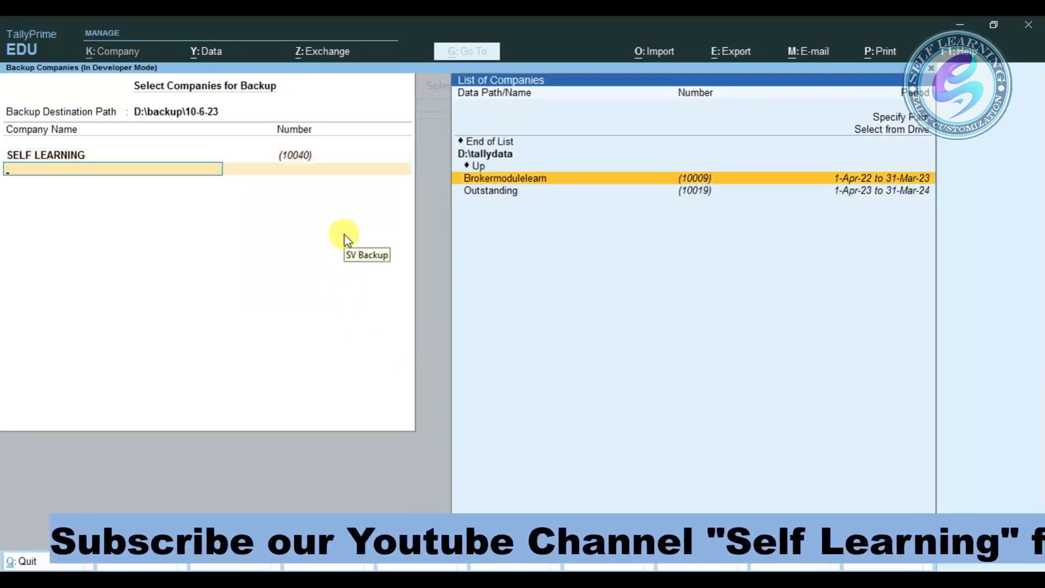
key("Return")
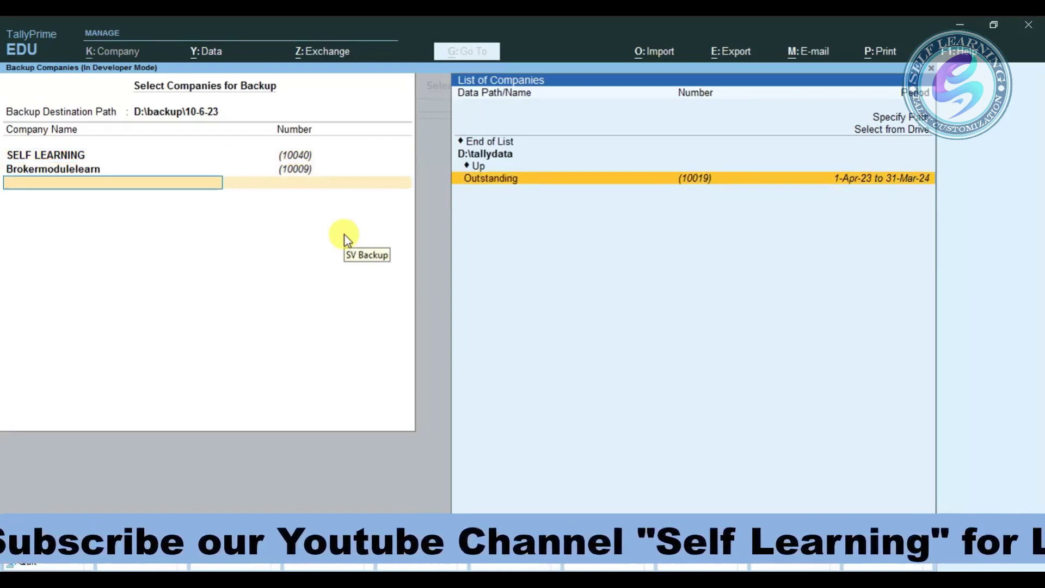
key("Return")
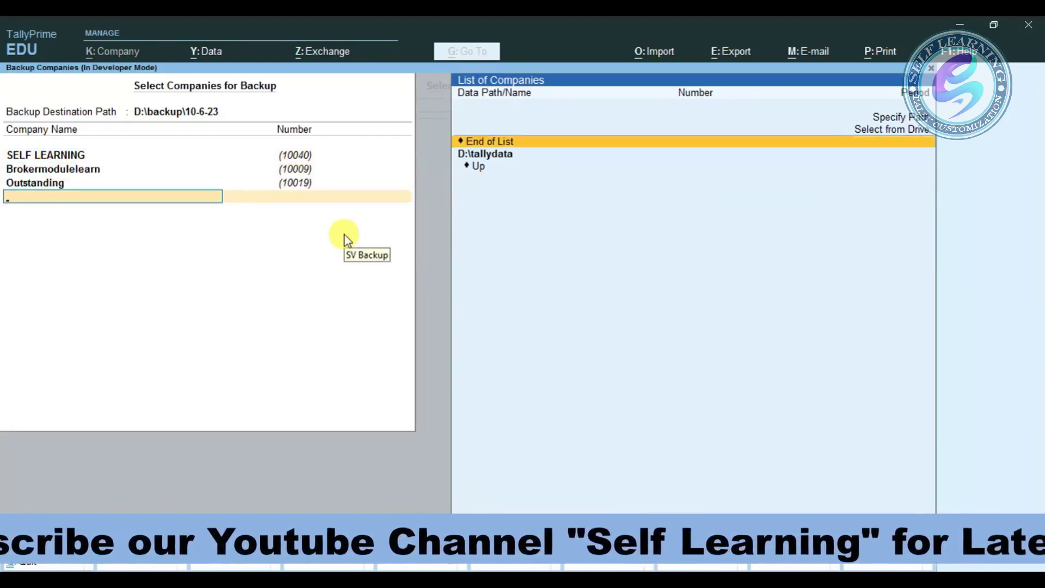
key("Return")
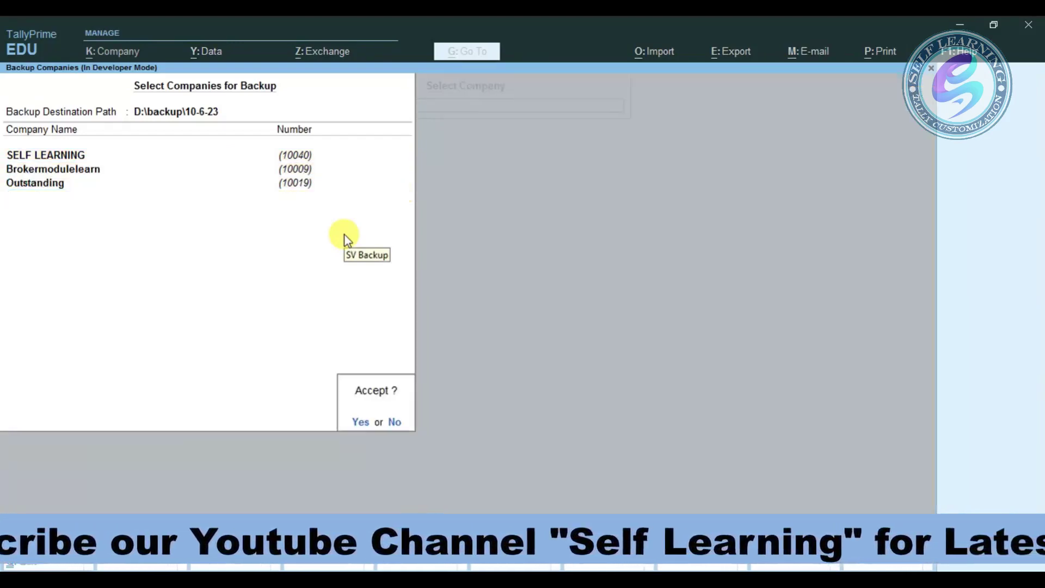
Accept the backup of the selected companies and check the backup files in the 10-6-23 folder in File Explorer
left_click(359, 422)
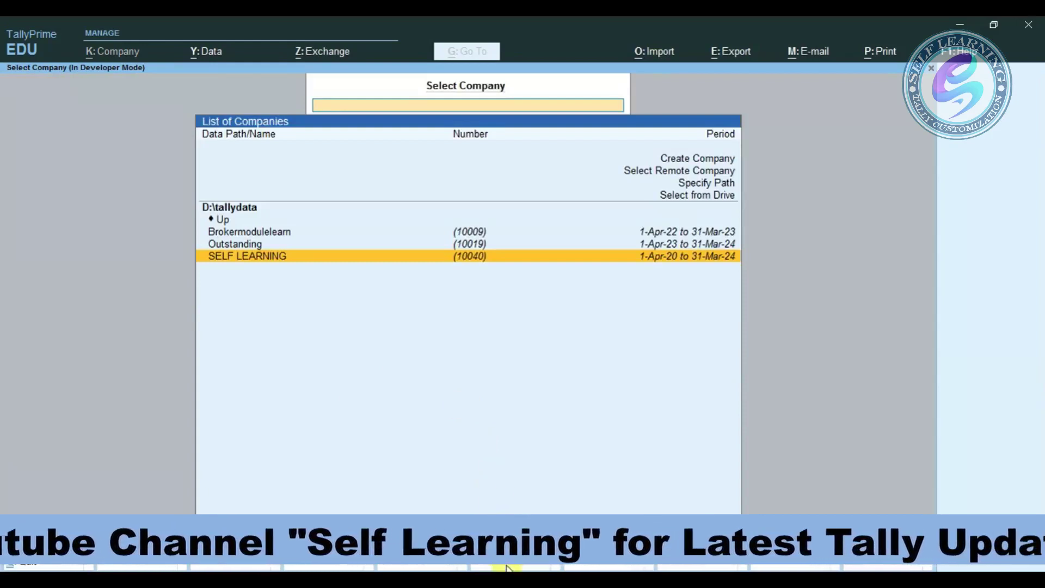
mouse_move(506, 577)
left_click(447, 512)
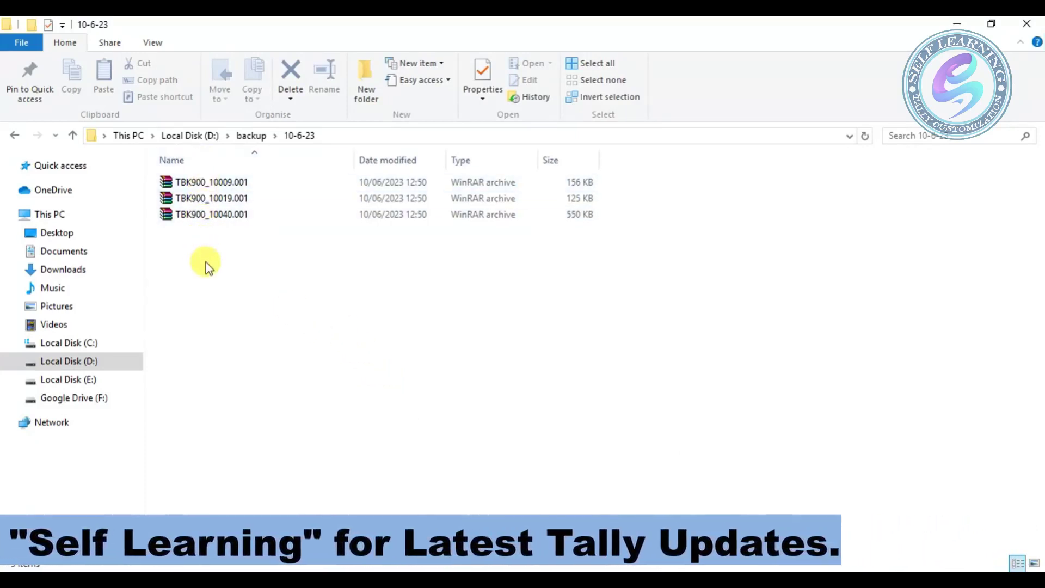
left_click(221, 215)
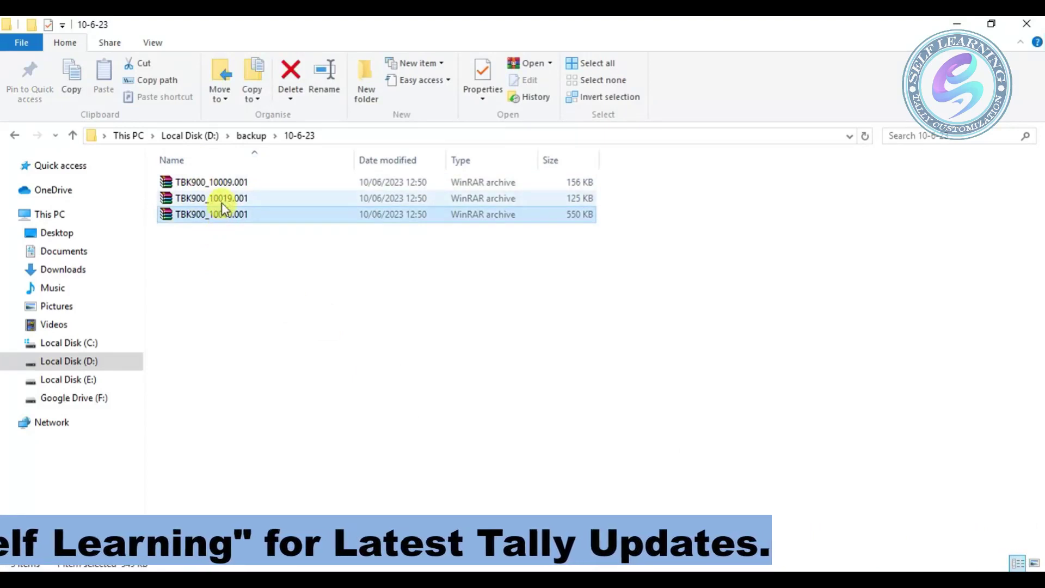
left_click(221, 199)
left_click(221, 182)
left_click(227, 216)
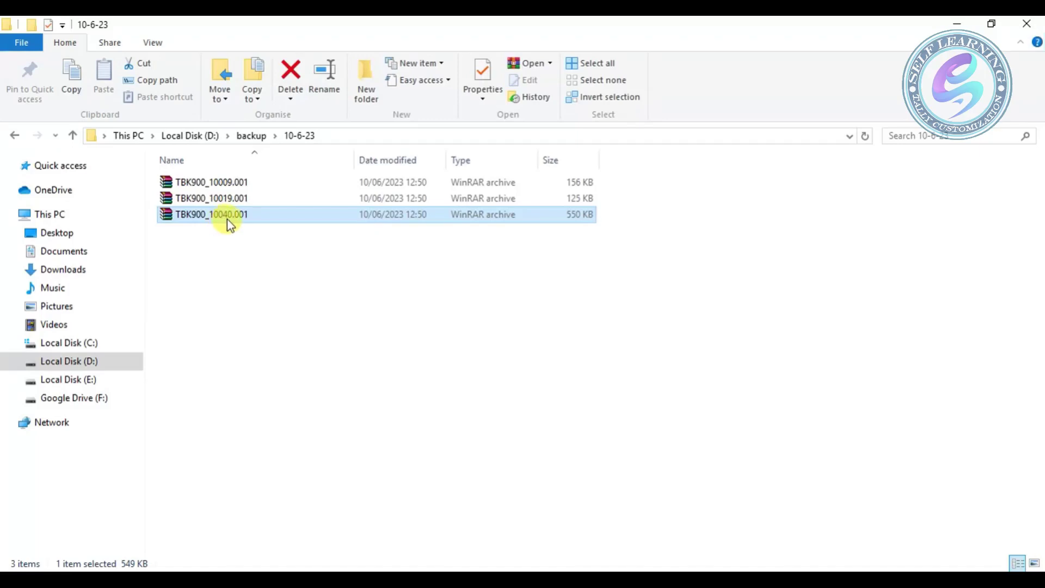
left_click(233, 238)
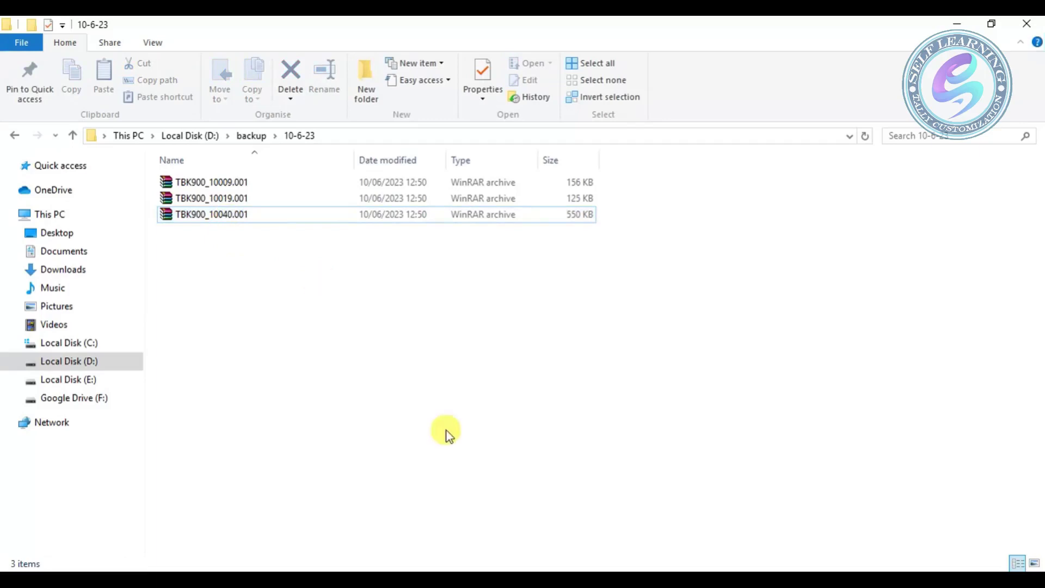
Switch back to TallyPrime, open the SELF LEARNING company for alteration and delete it
left_click(470, 580)
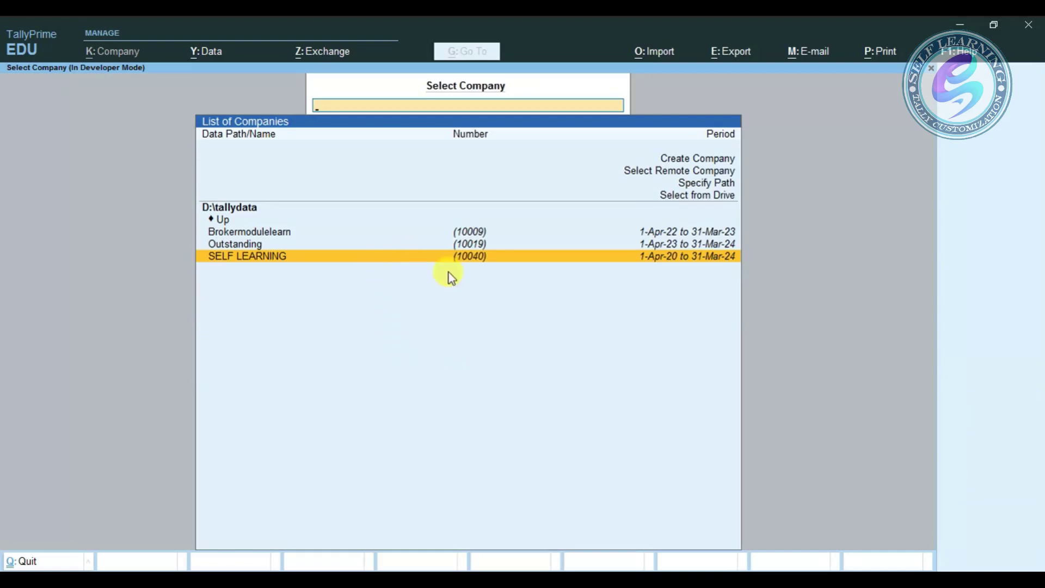
key("Return")
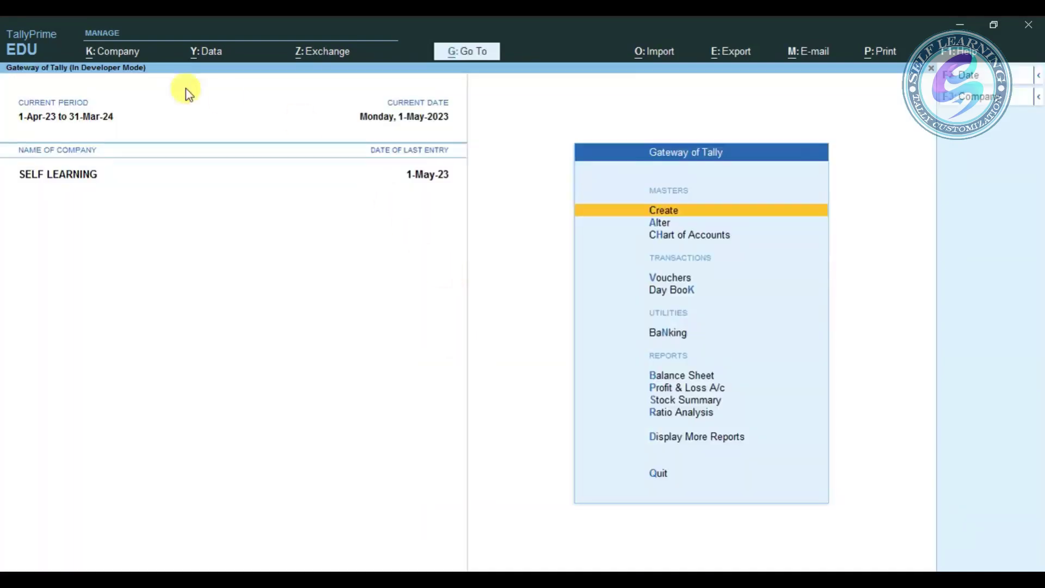
left_click(112, 52)
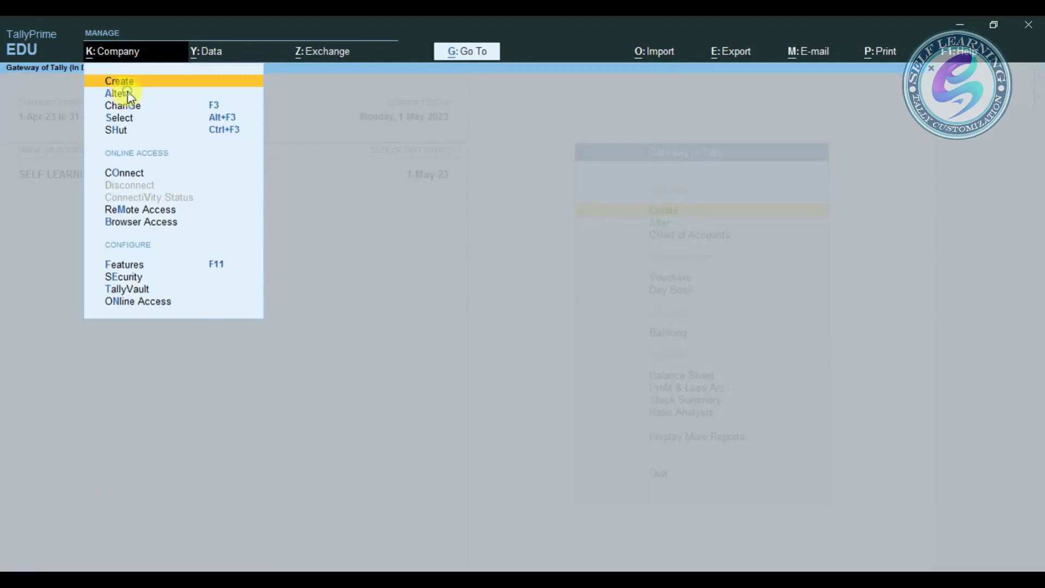
left_click(128, 94)
key("alt+d")
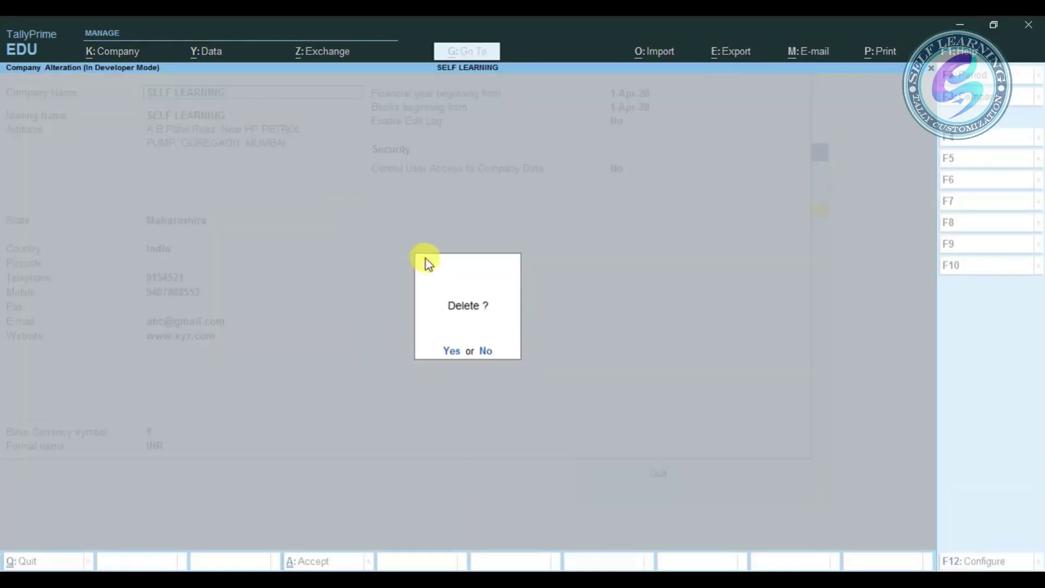
left_click(451, 352)
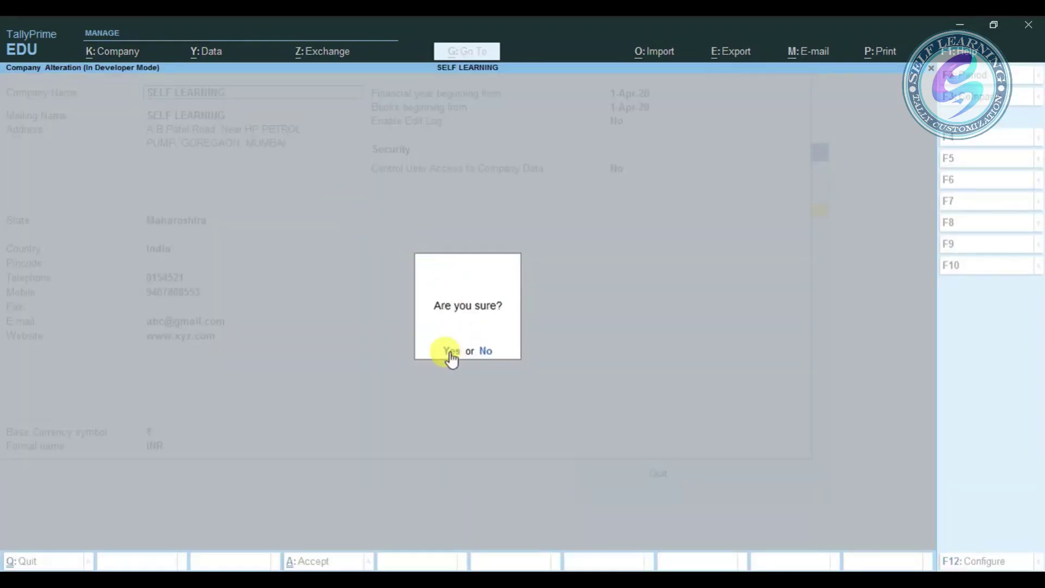
left_click(451, 351)
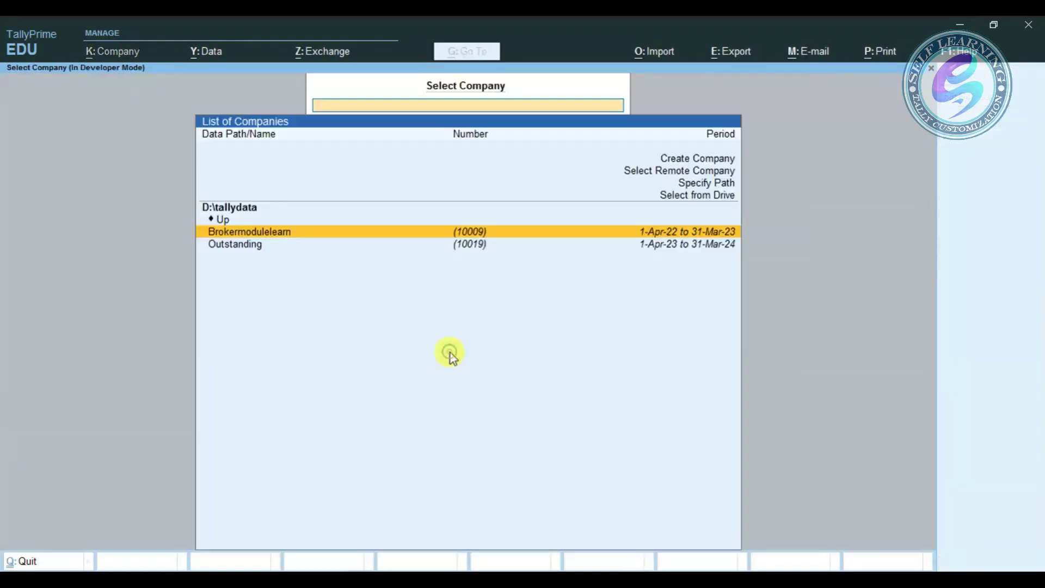
Start a company data restore with D:\tallydata as the restore destination path
left_click(468, 246)
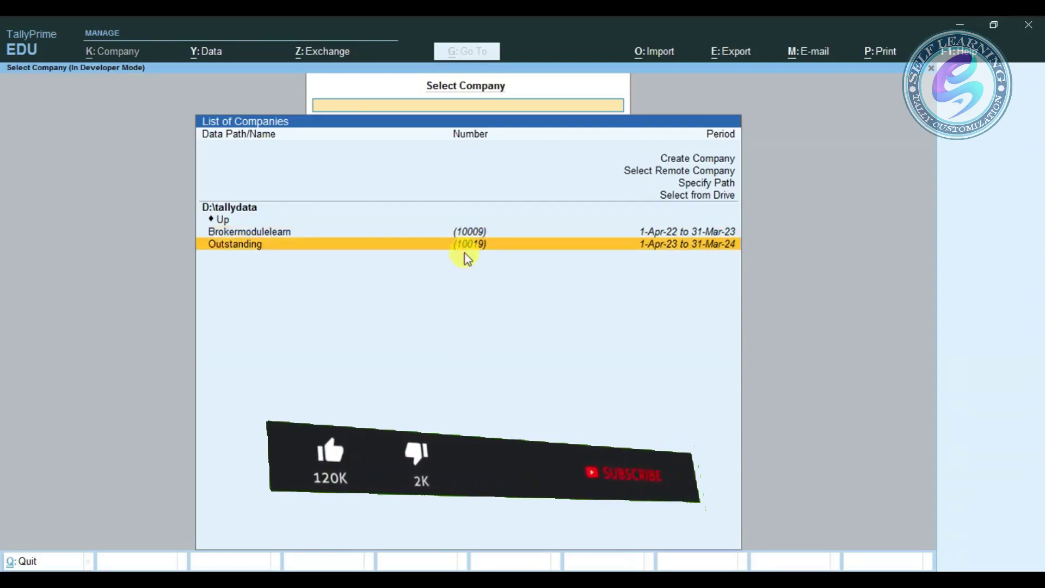
left_click(202, 54)
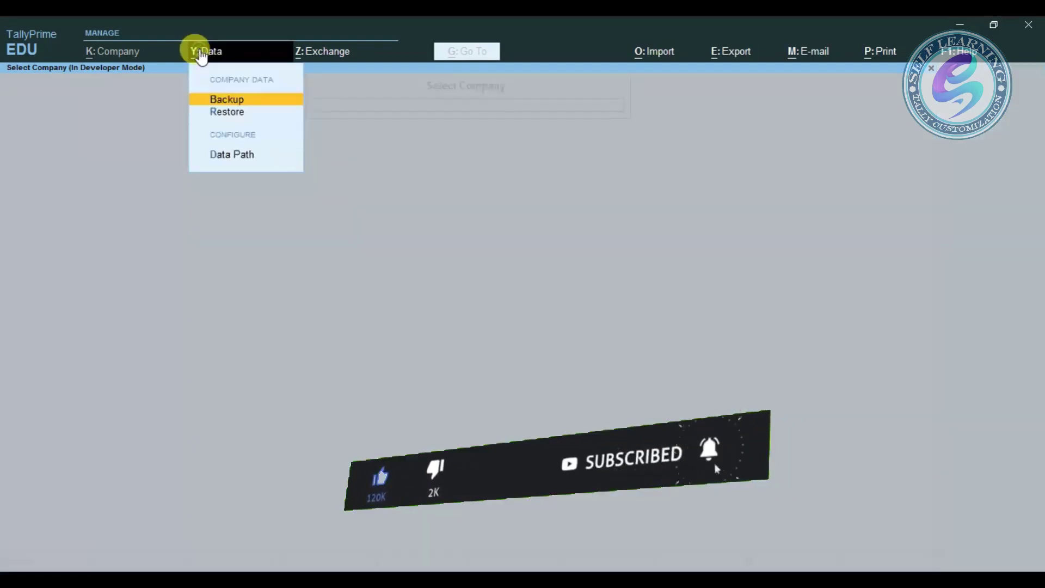
left_click(221, 113)
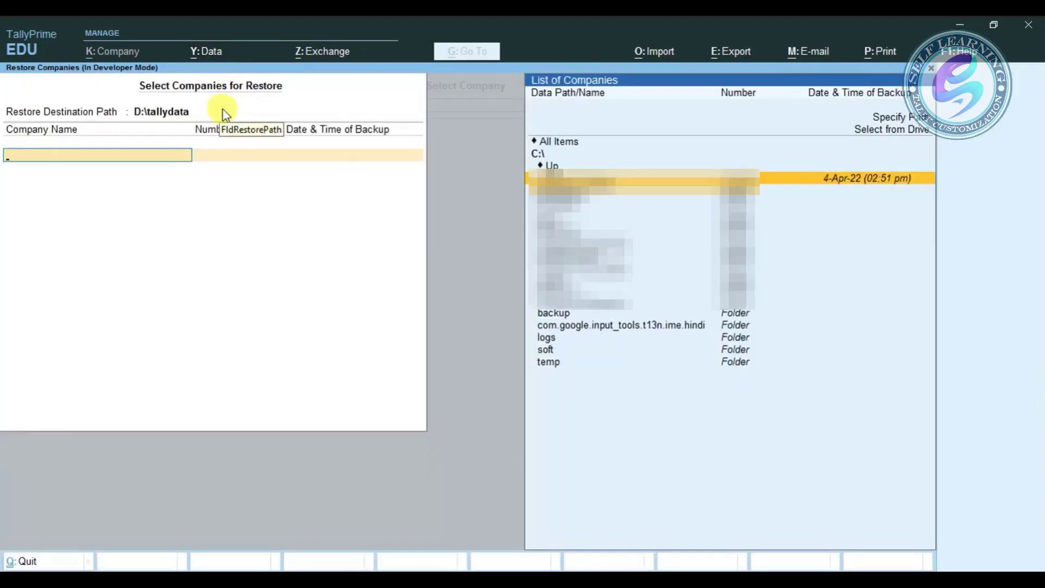
left_click(149, 113)
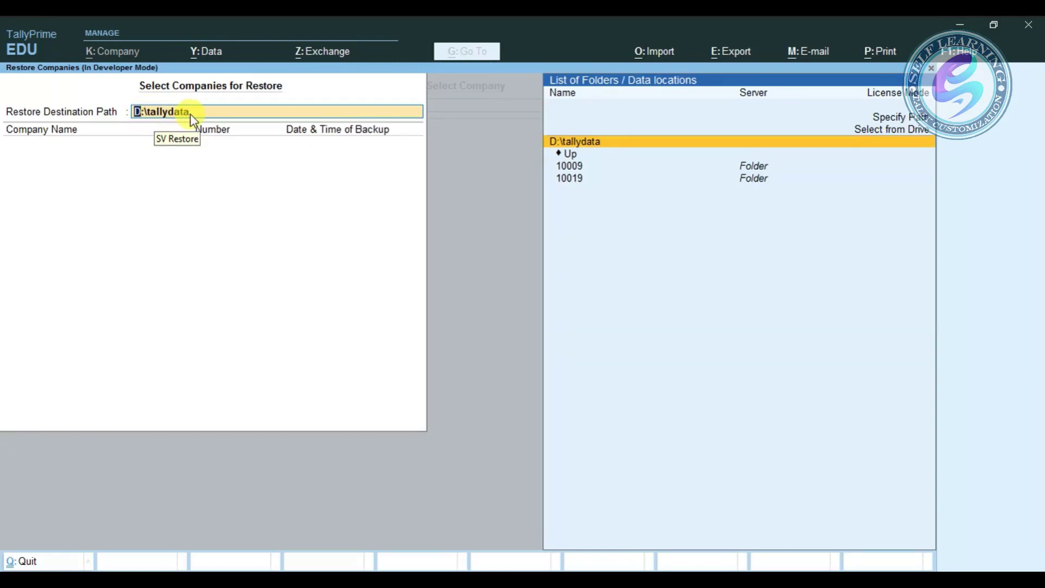
key("Return")
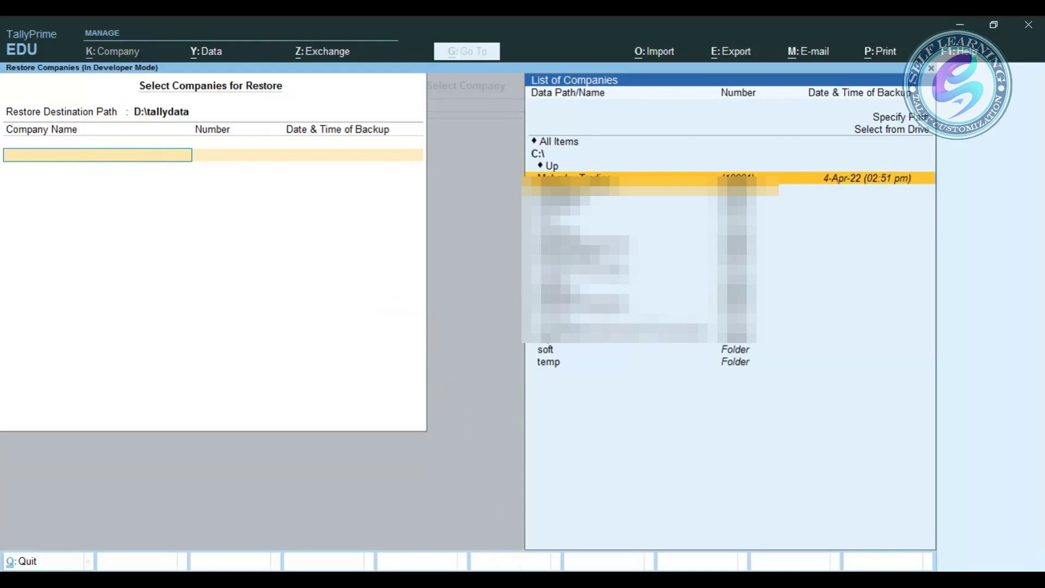
Switch to File Explorer and copy the full path of the backup folder, D:\backup\10-6-23
mouse_move(501, 572)
left_click(463, 533)
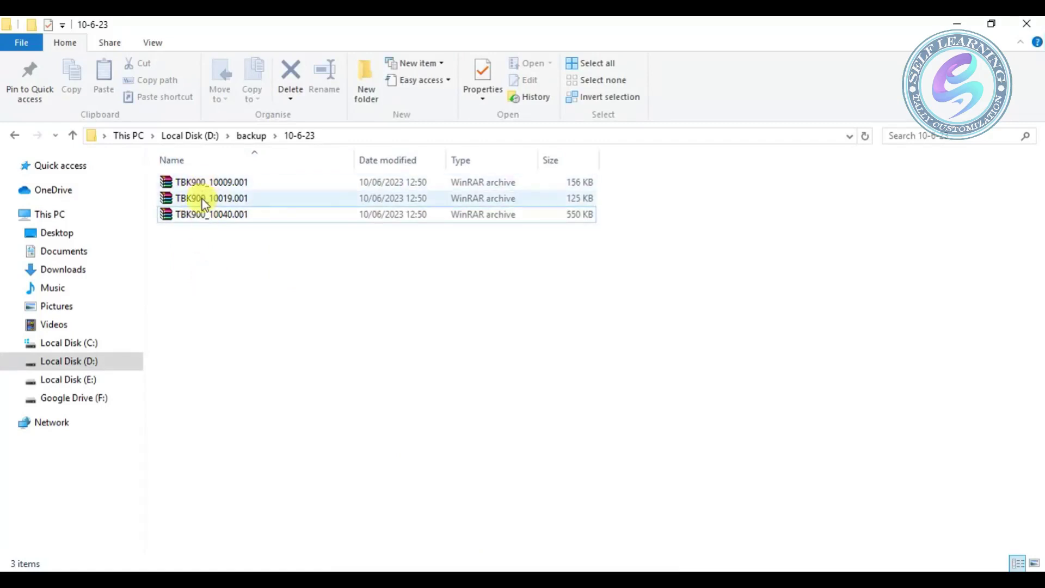
left_click(13, 135)
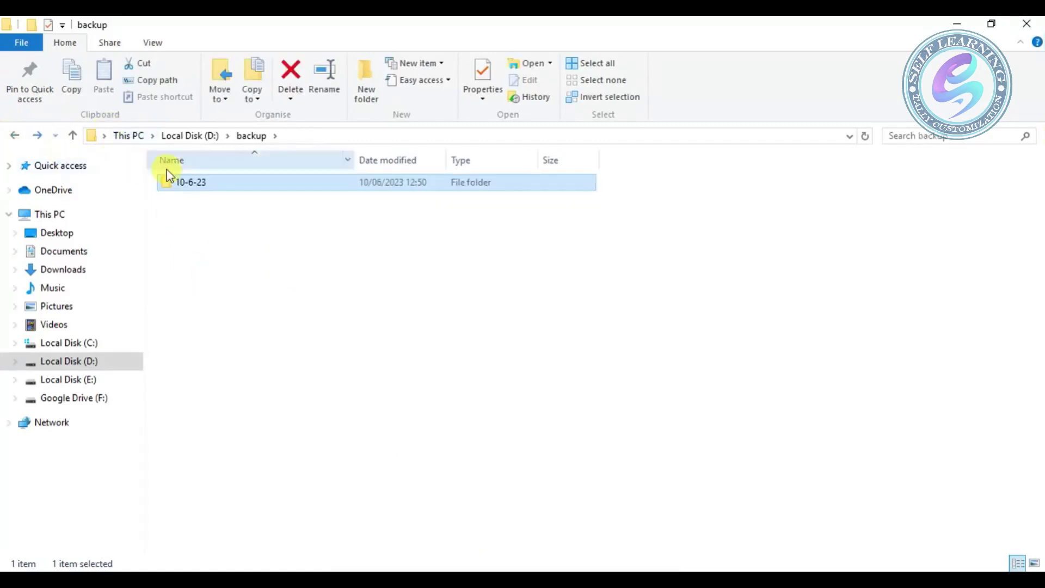
double_click(202, 184)
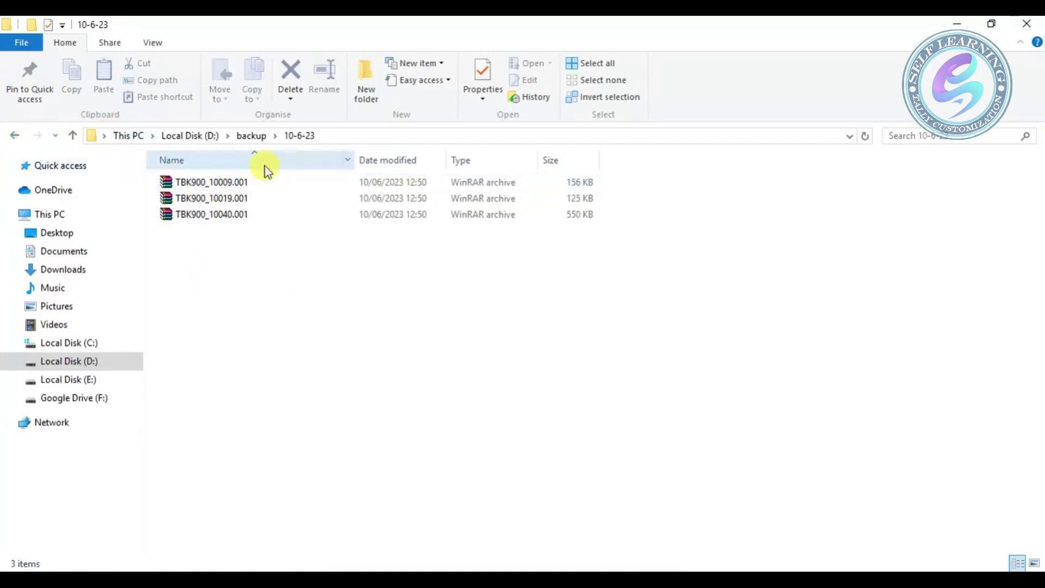
left_click(345, 136)
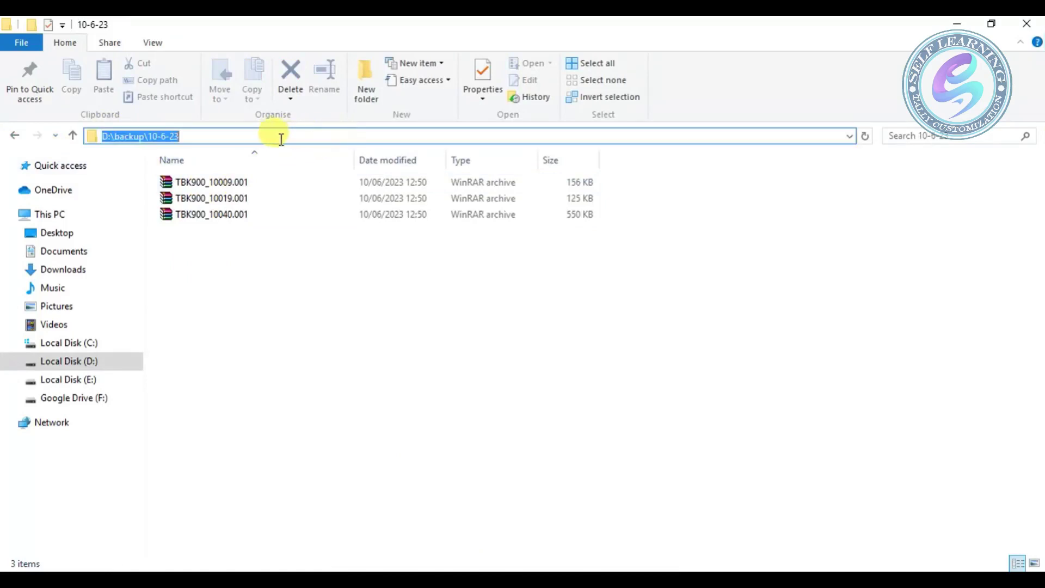
right_click(207, 137)
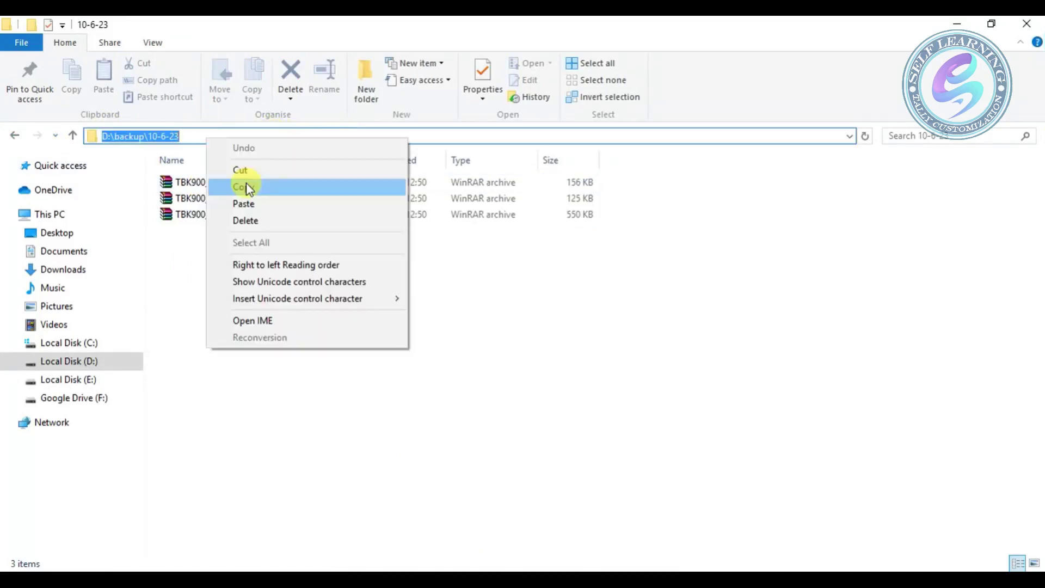
left_click(249, 189)
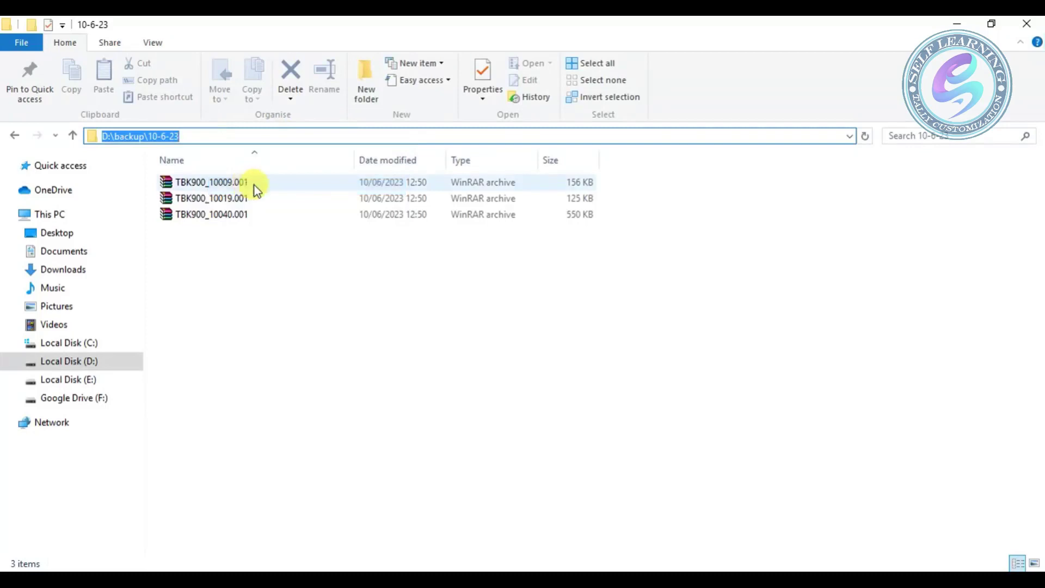
Switch back to TallyPrime and specify D:\backup\10-6-23 as the source path for the companies to restore
left_click(482, 579)
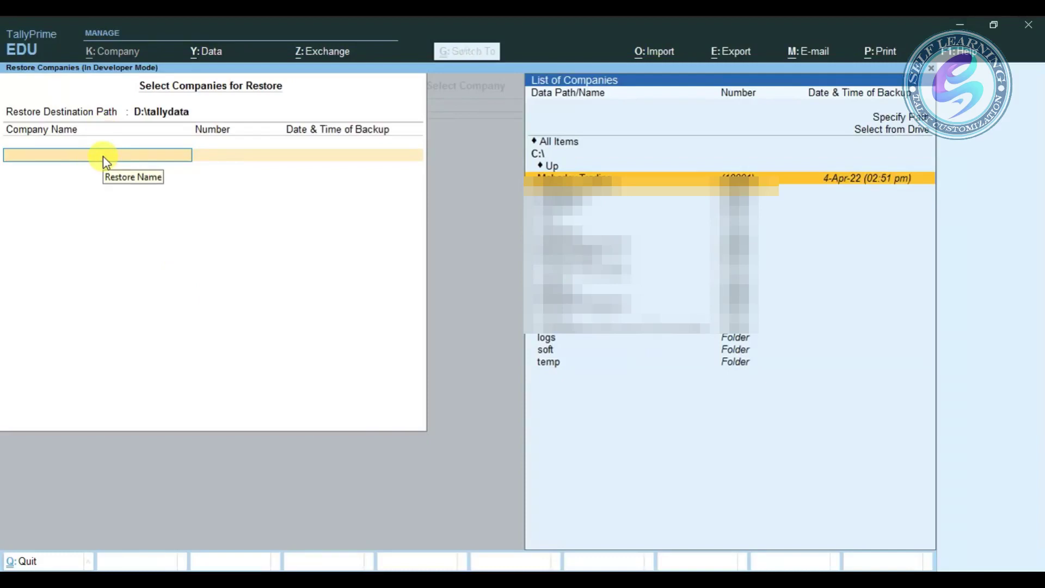
key("ctrl+v")
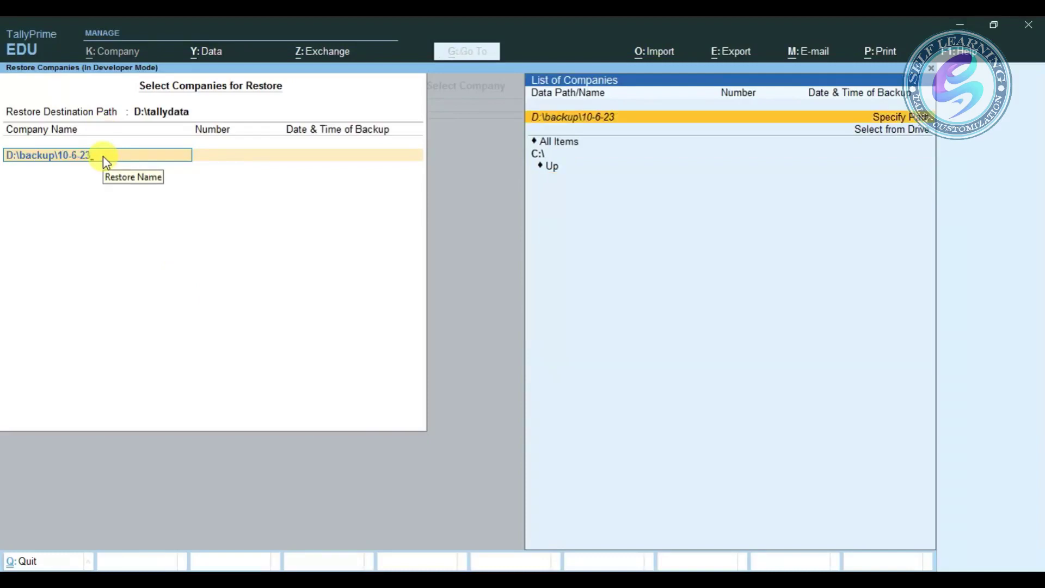
key("Return")
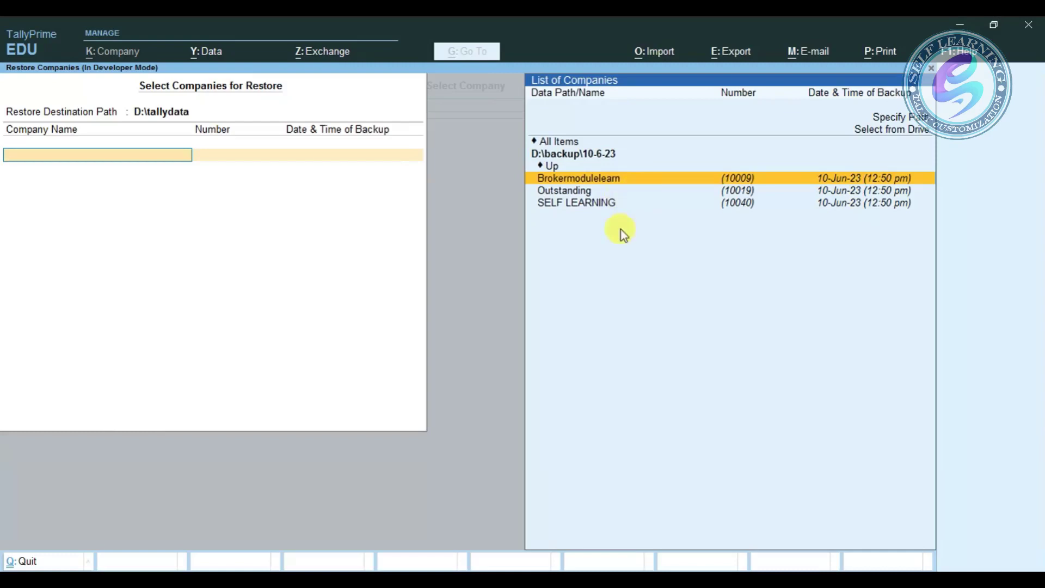
Add SELF LEARNING to the restore selection, end the list, accept the restore and highlight the company in the company list
key("Down")
key("Down")
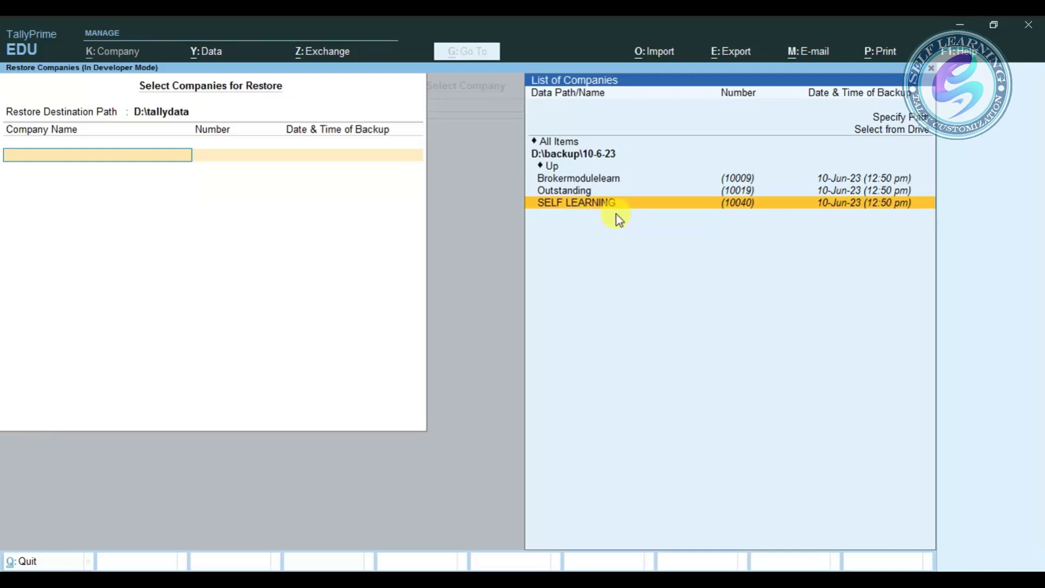
key("Return")
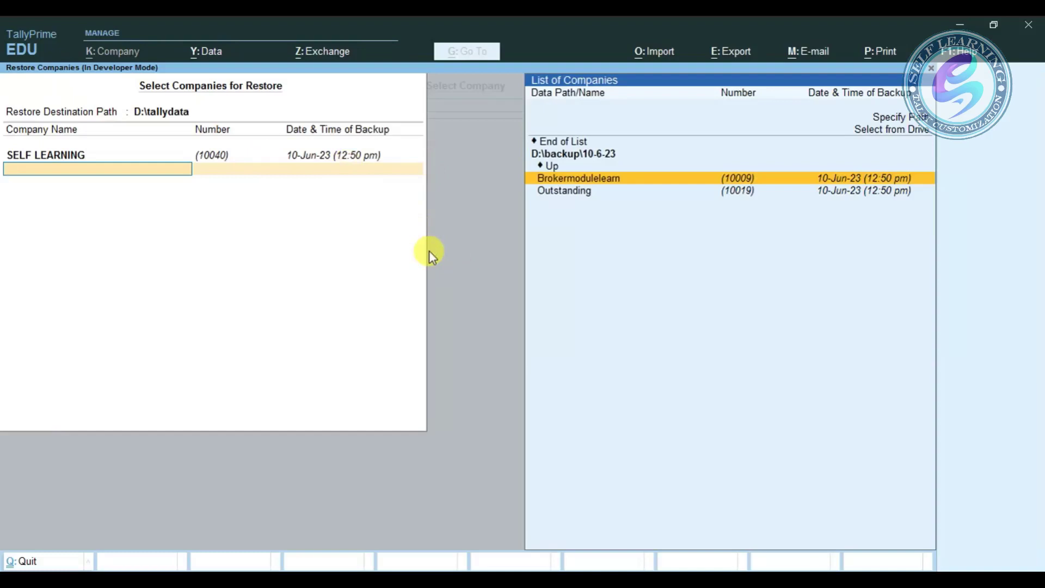
key("Up")
key("Up")
key("Up")
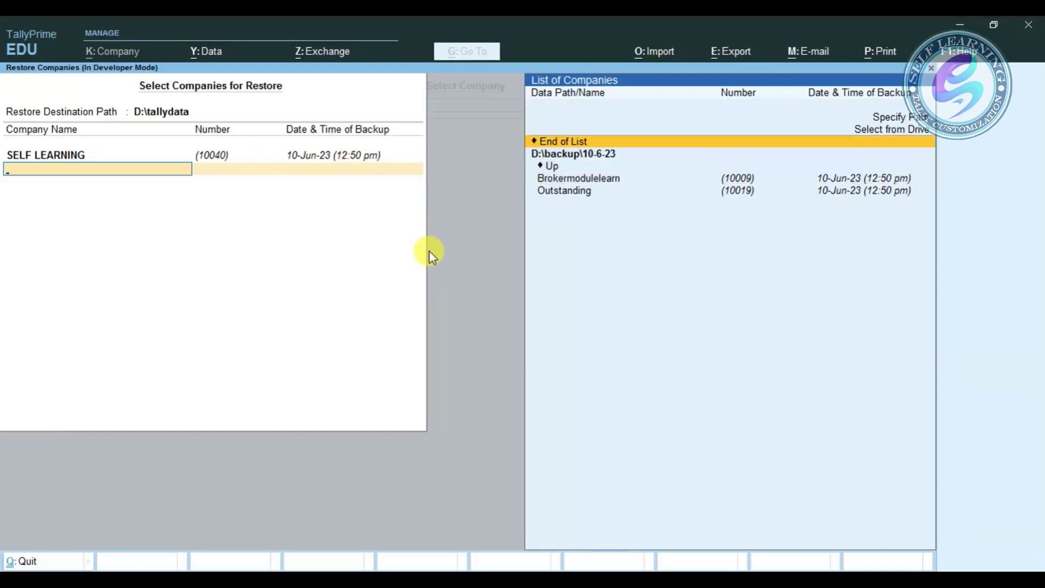
key("Return")
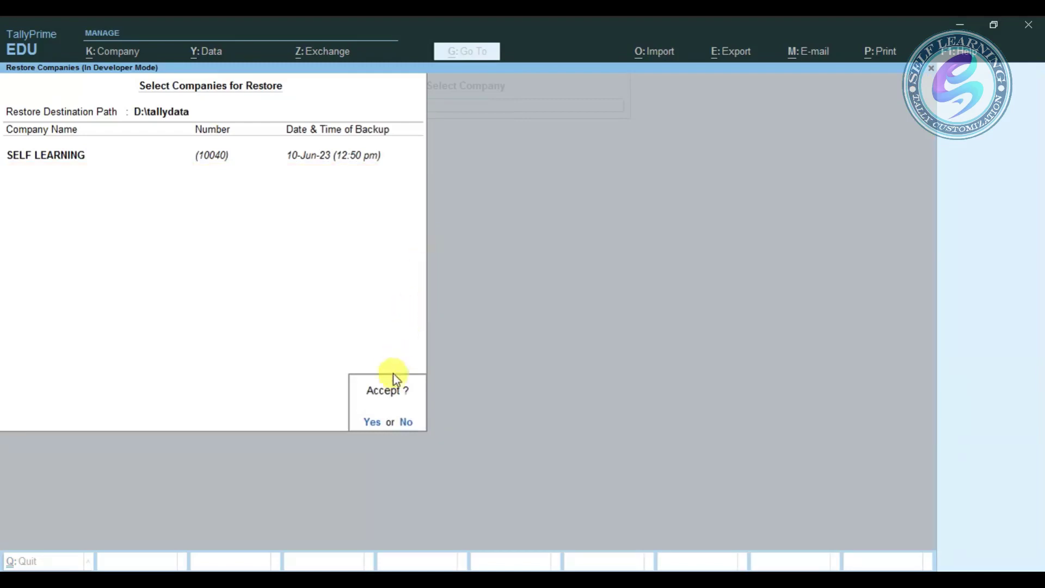
left_click(377, 424)
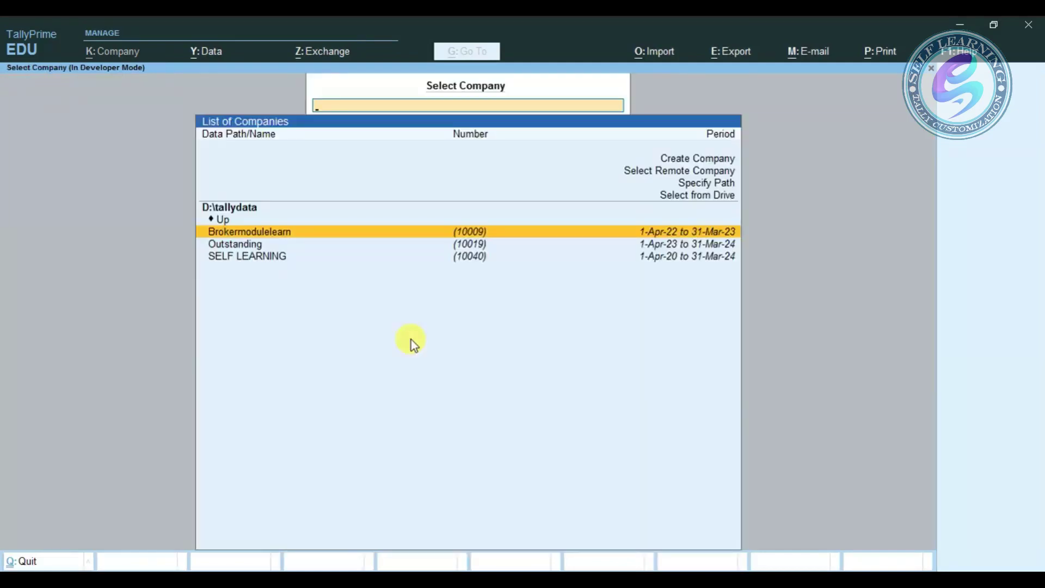
left_click(494, 257)
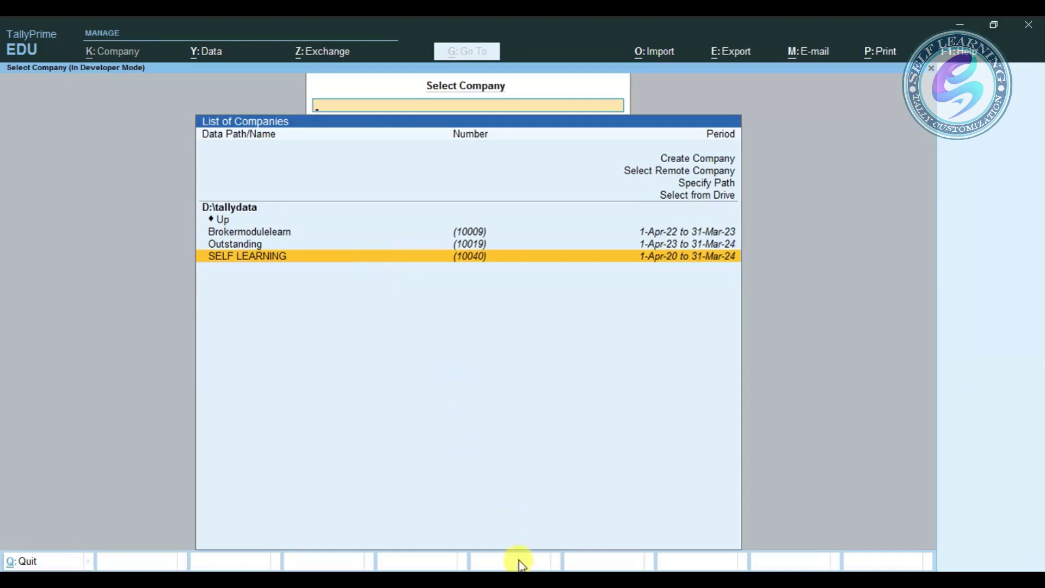
Switch to File Explorer and select the TBK900_10040.001 backup file in the 10-6-23 folder
left_click(506, 579)
left_click(441, 499)
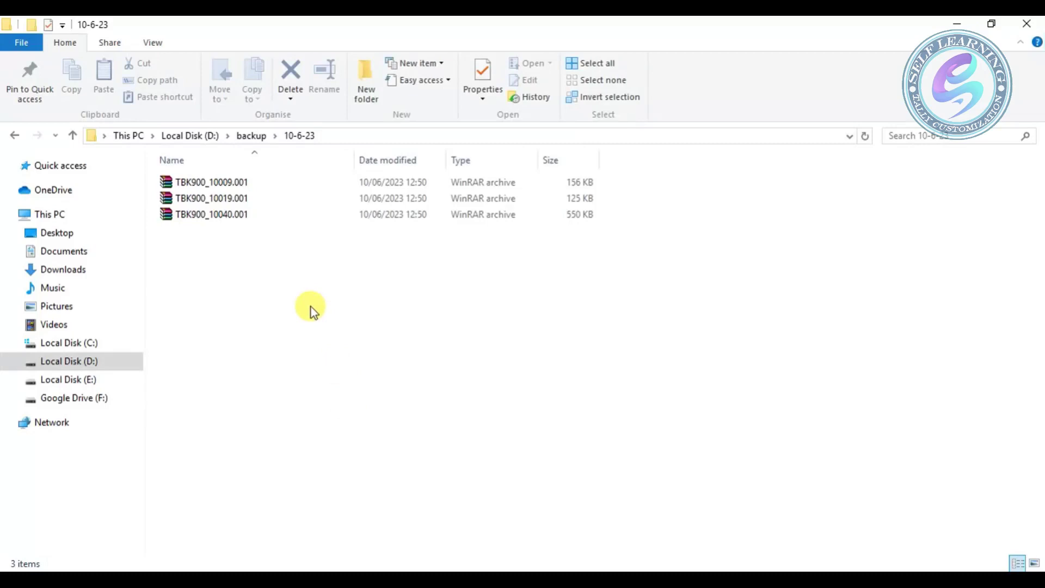
left_click(219, 214)
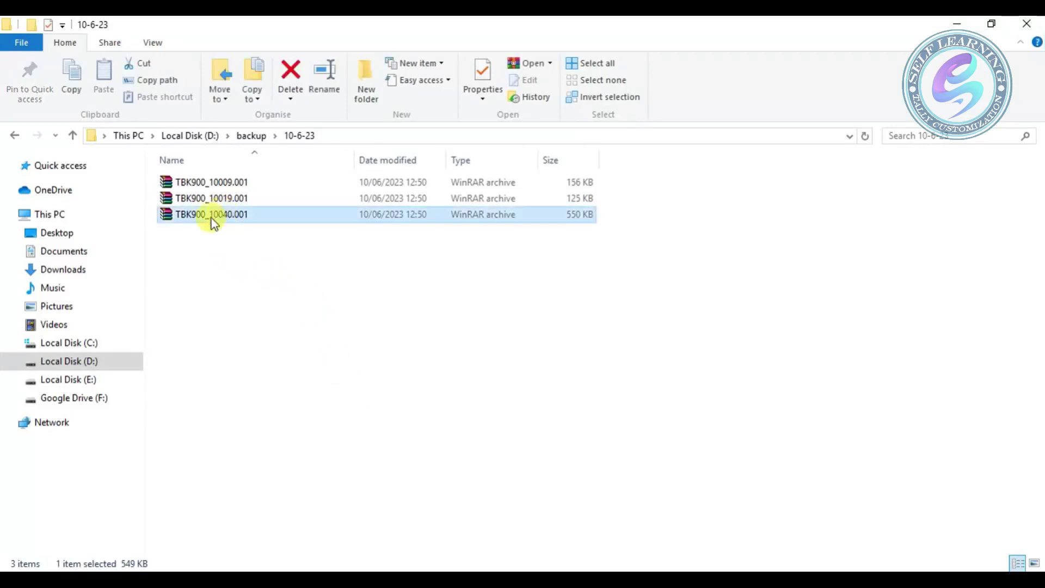